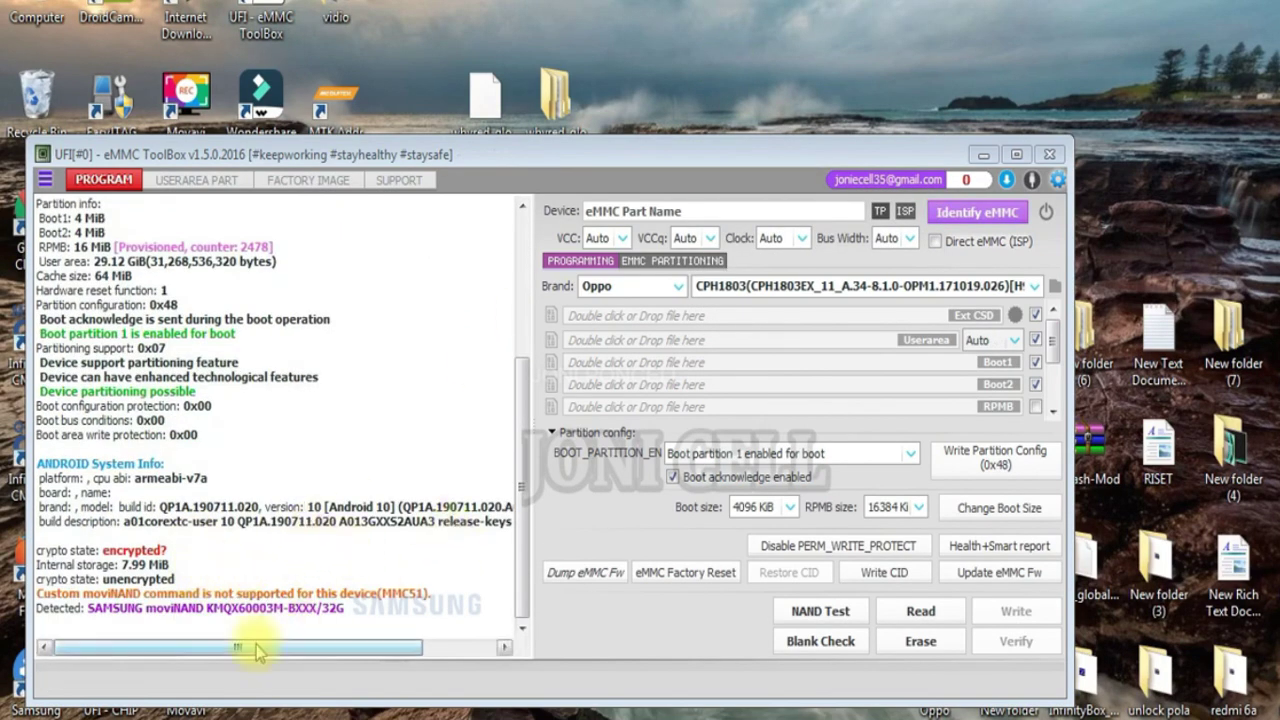
{"action": "left_click_drag", "start_coordinate": [257, 646], "coordinate": [329, 646]}
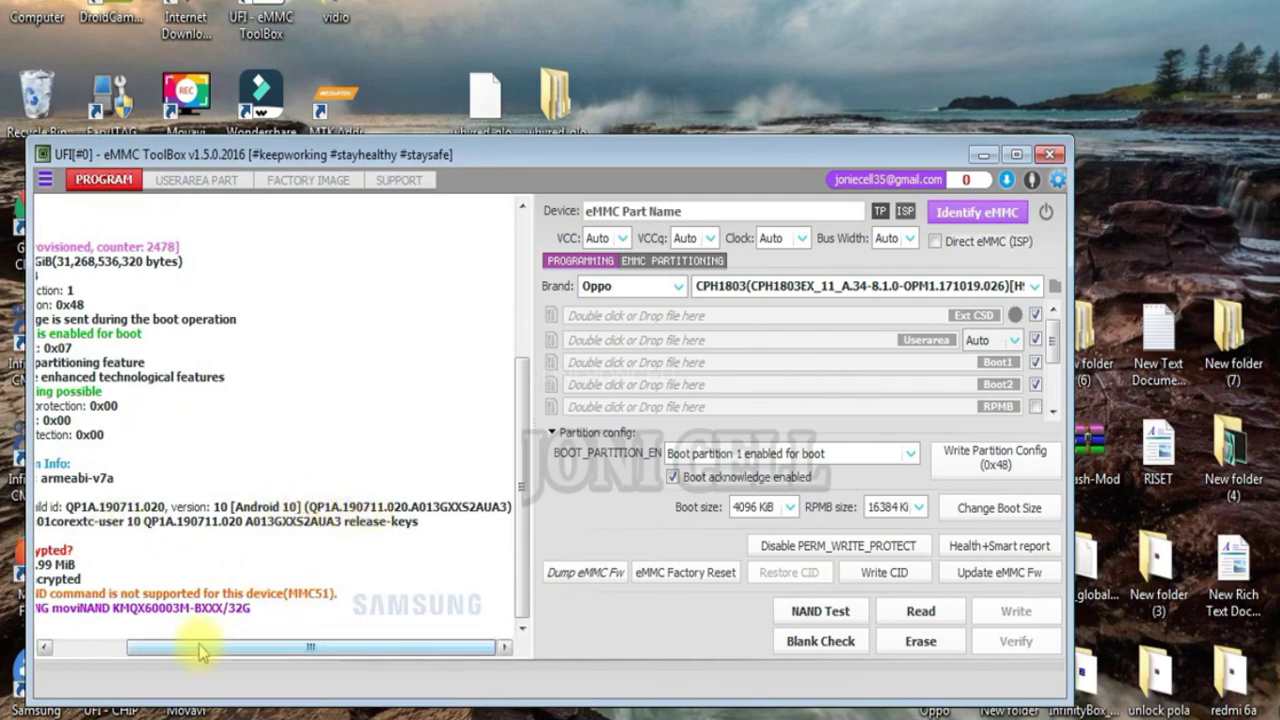
{"action": "left_click_drag", "start_coordinate": [200, 648], "coordinate": [128, 649]}
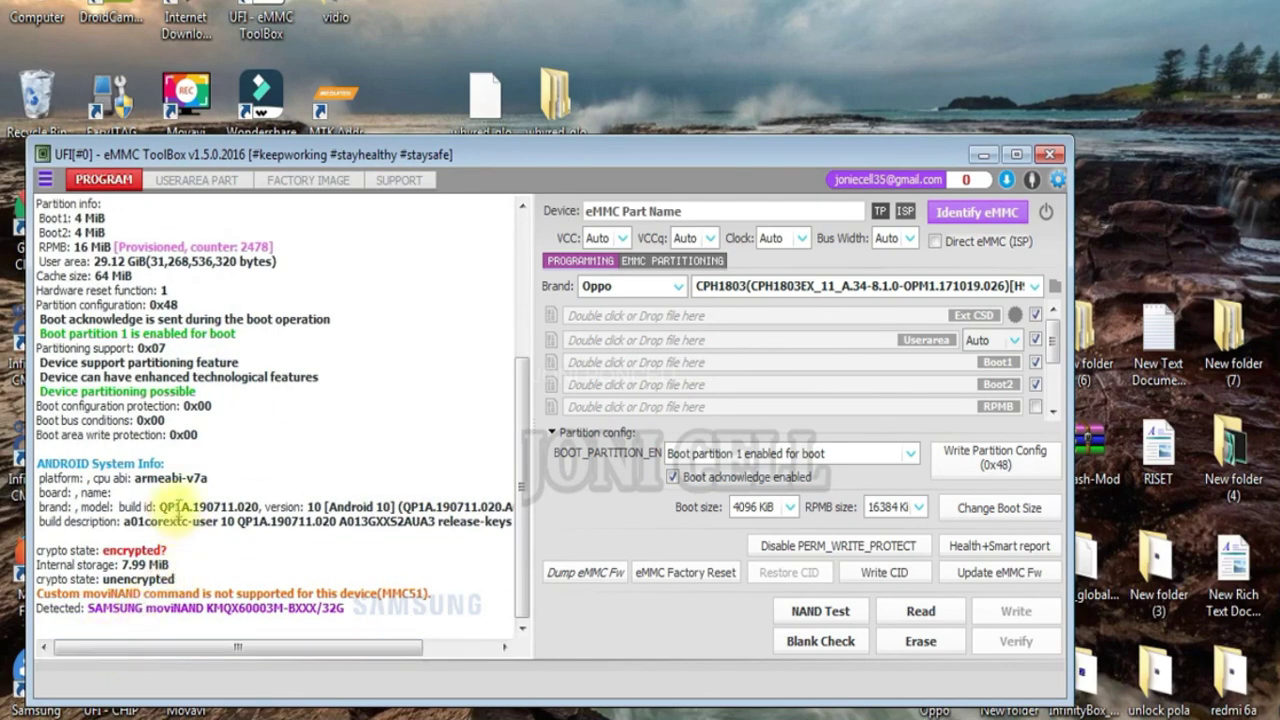
{"action": "left_click_drag", "start_coordinate": [339, 521], "coordinate": [432, 530]}
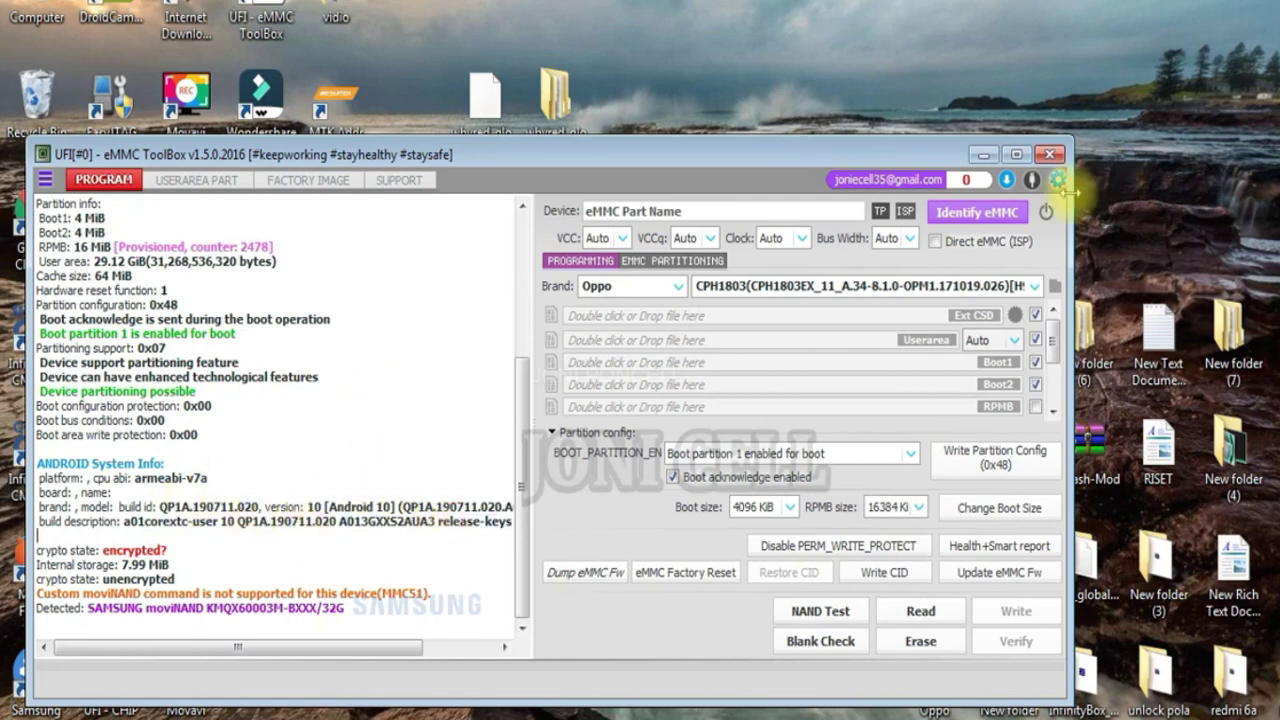
Set the userarea size to 1 GiB and read it with Ext CSD, Boot1 and Boot2 as a backup.
{"action": "left_click", "coordinate": [1012, 342]}
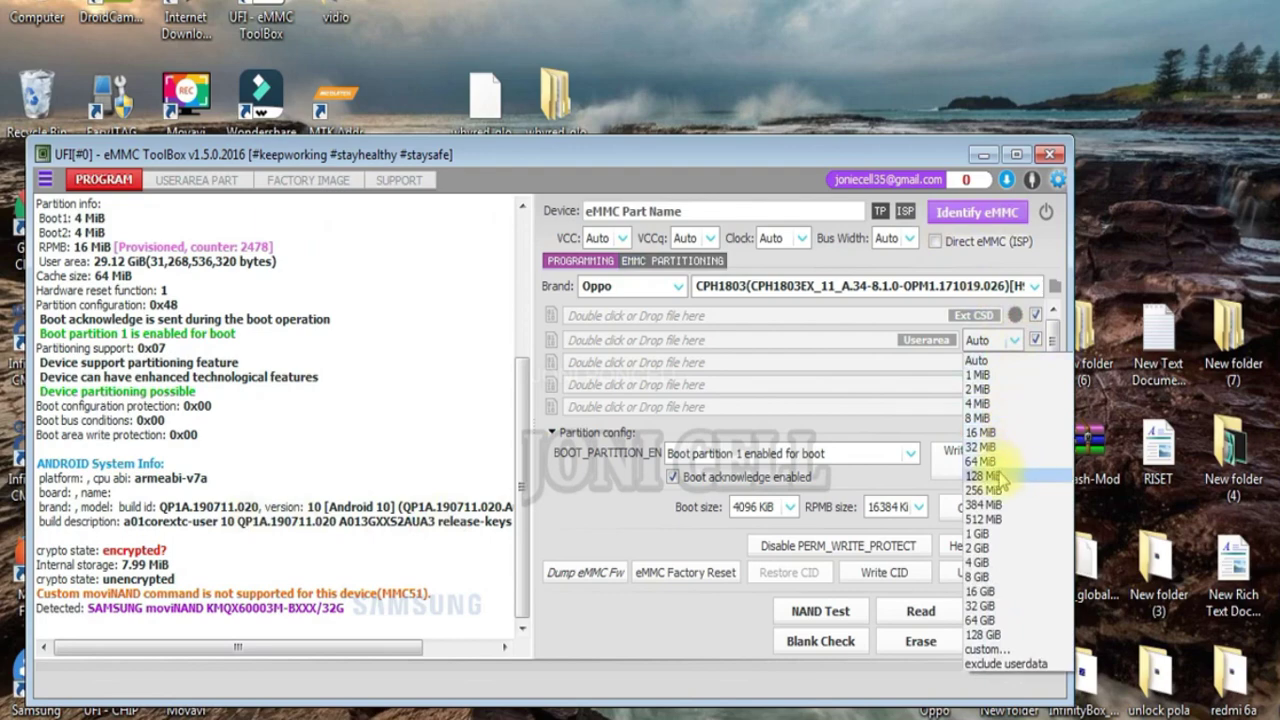
{"action": "left_click", "coordinate": [982, 533]}
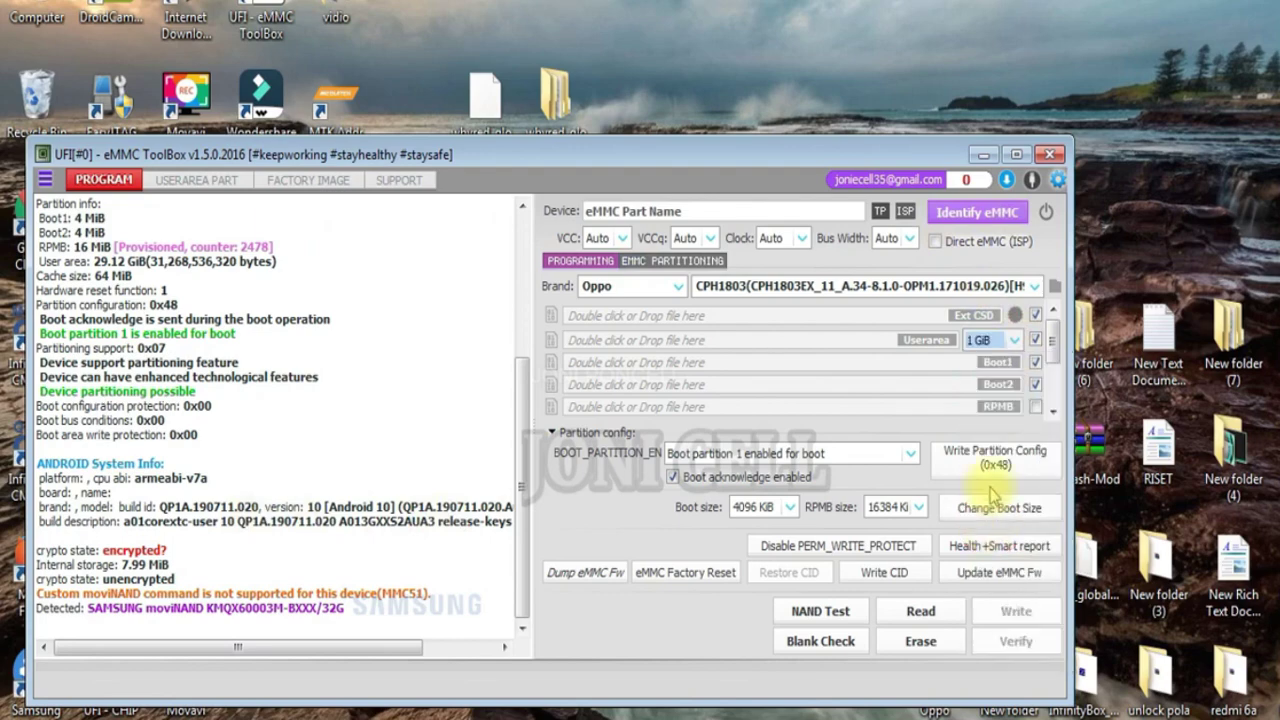
{"action": "left_click", "coordinate": [912, 611]}
{"action": "right_click", "coordinate": [1140, 10]}
{"action": "left_click", "coordinate": [1168, 55]}
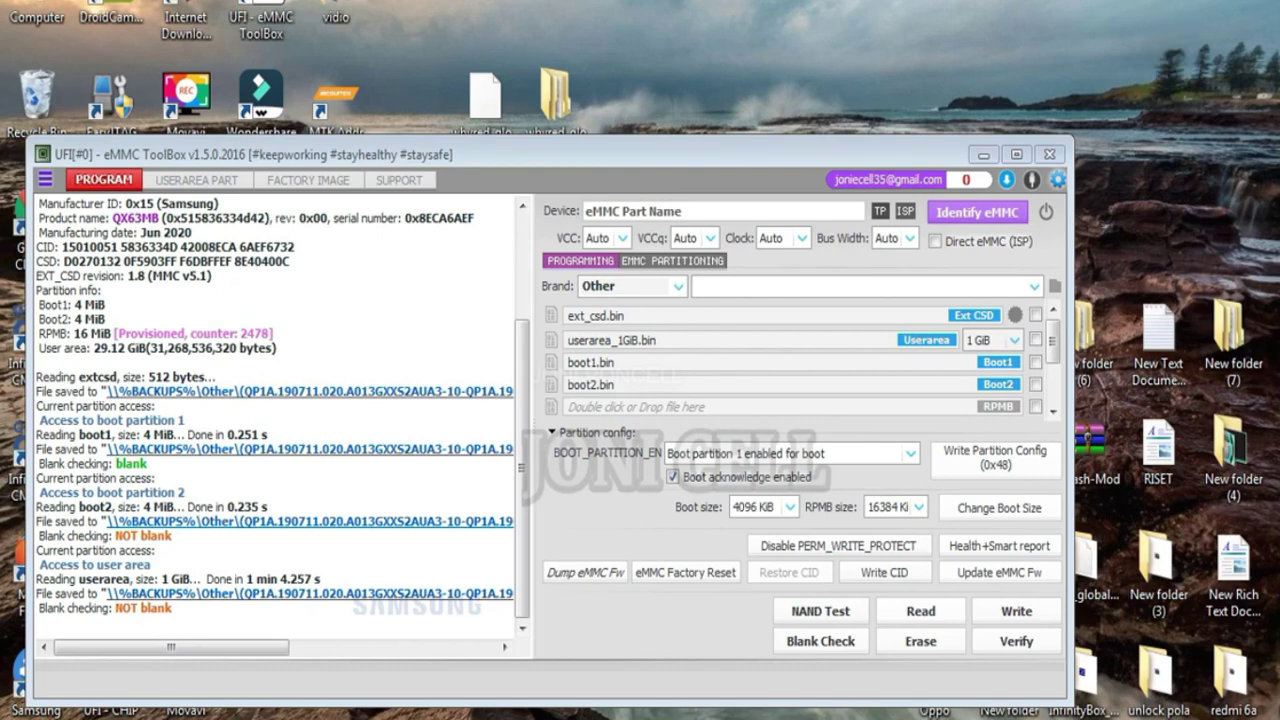
Identify the connected eMMC chip again.
{"action": "left_click", "coordinate": [976, 210]}
{"action": "right_click", "coordinate": [863, 30]}
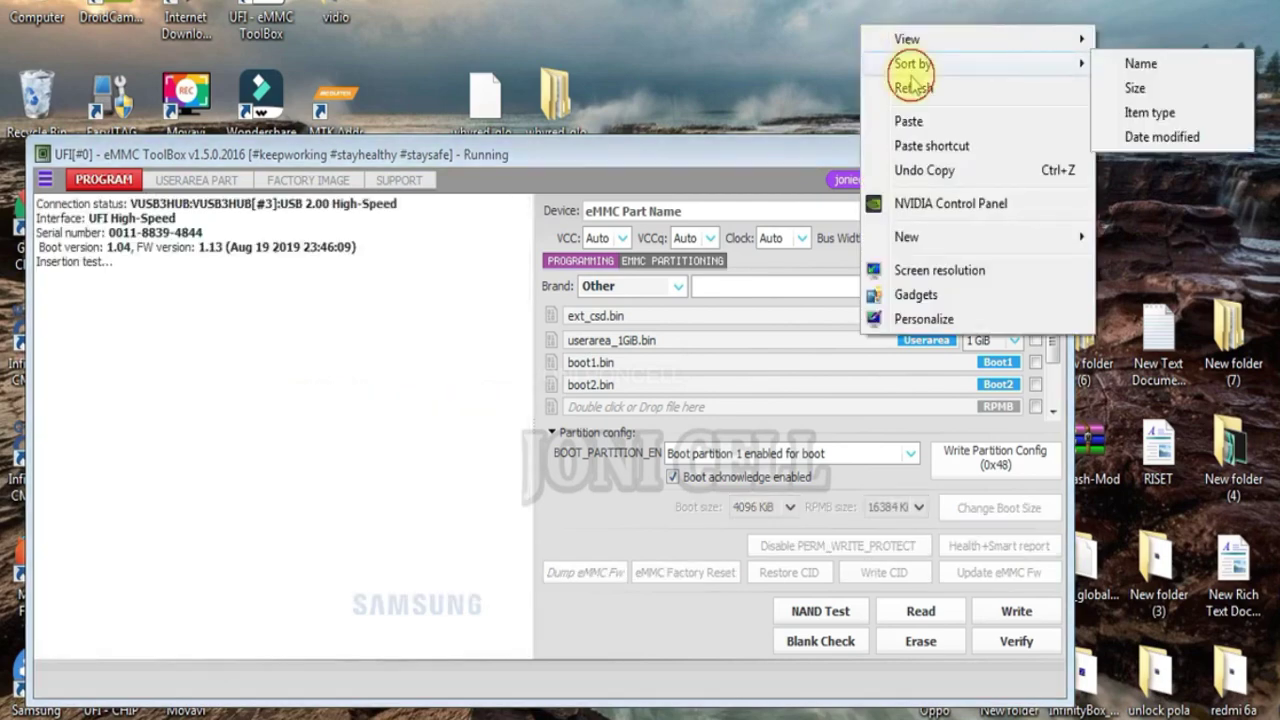
{"action": "left_click", "coordinate": [913, 87]}
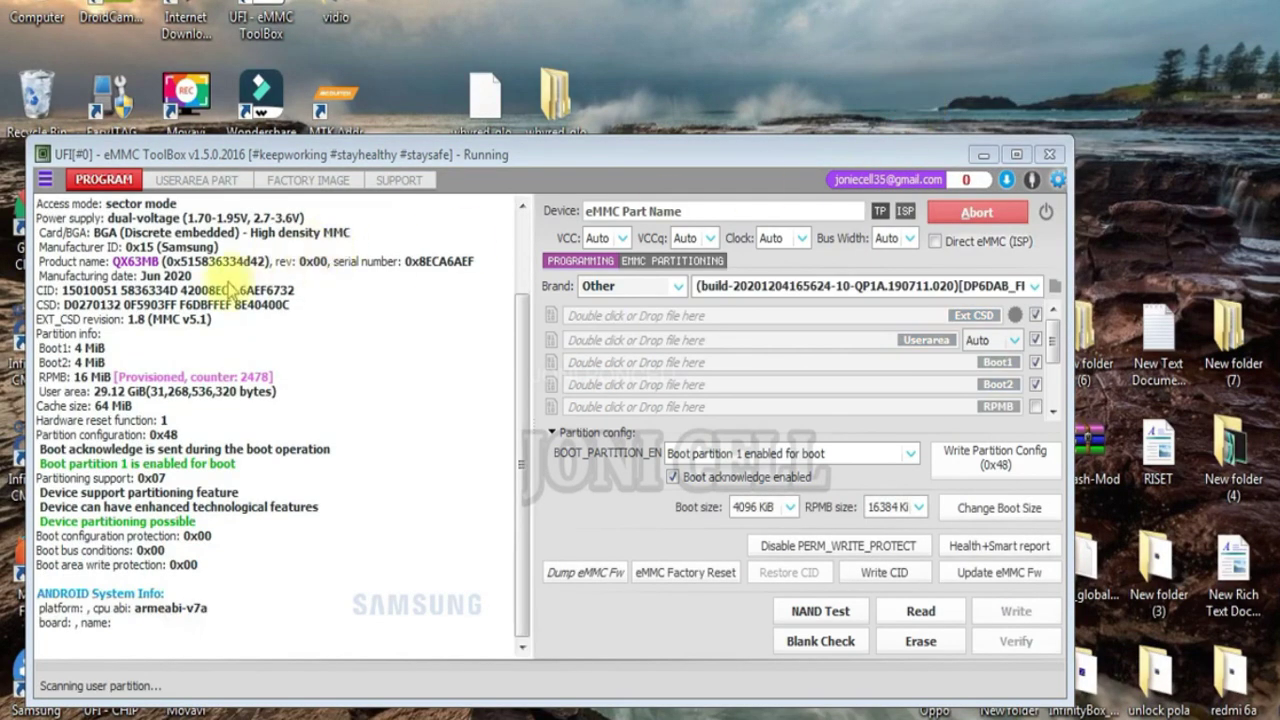
{"action": "right_click", "coordinate": [410, 30]}
{"action": "left_click", "coordinate": [440, 74]}
{"action": "right_click", "coordinate": [422, 28]}
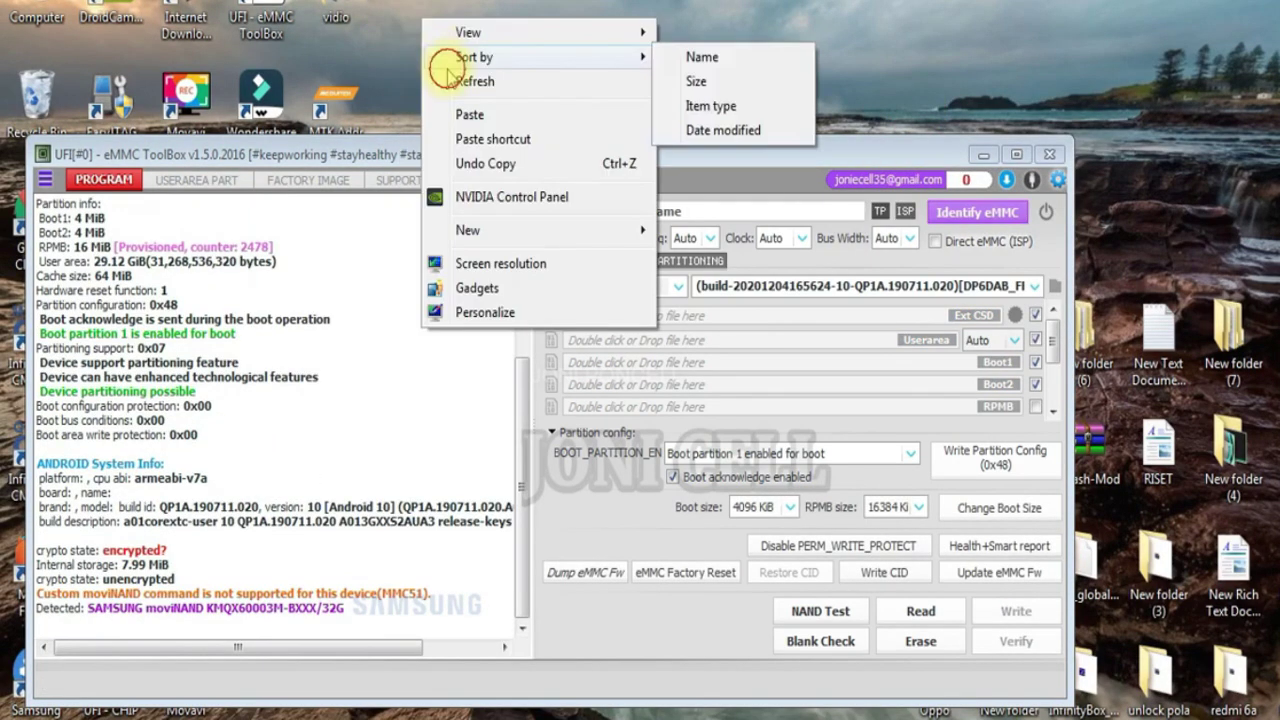
{"action": "left_click", "coordinate": [455, 81]}
In the user area partition list, select efs, sec_efs, nvdata, persist, persistent, proinfo and nvram.
{"action": "left_click", "coordinate": [198, 180]}
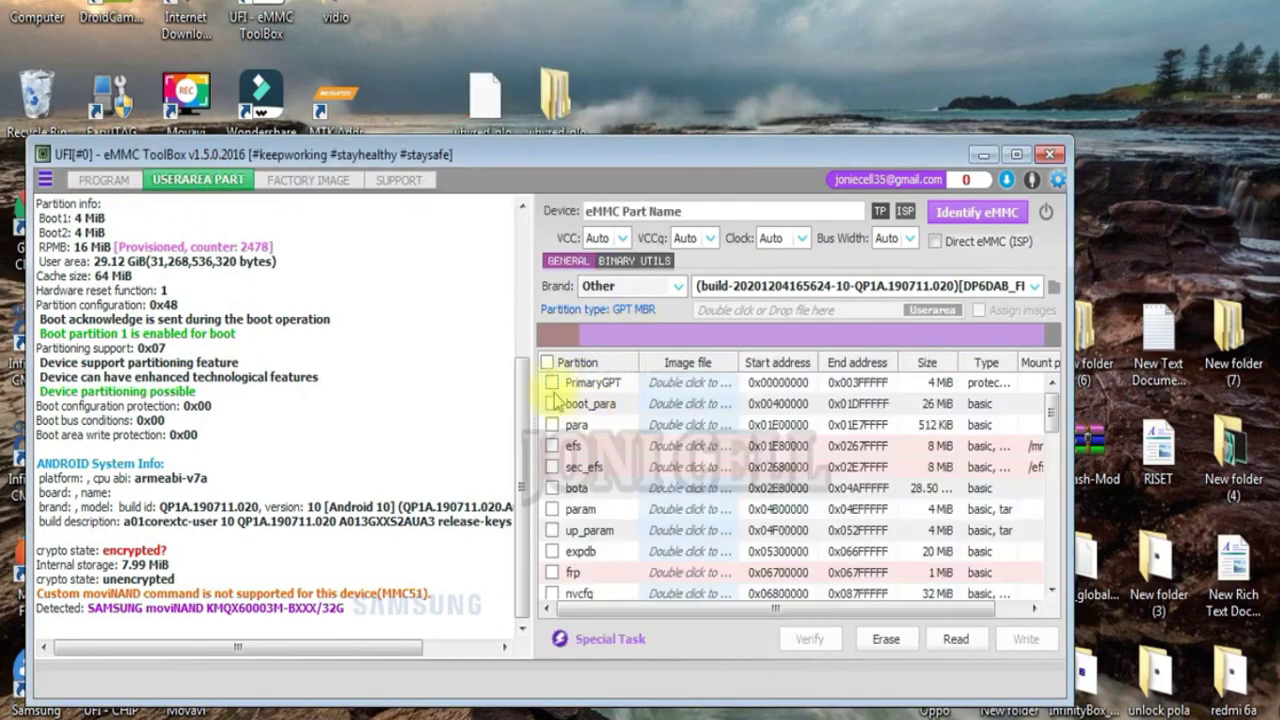
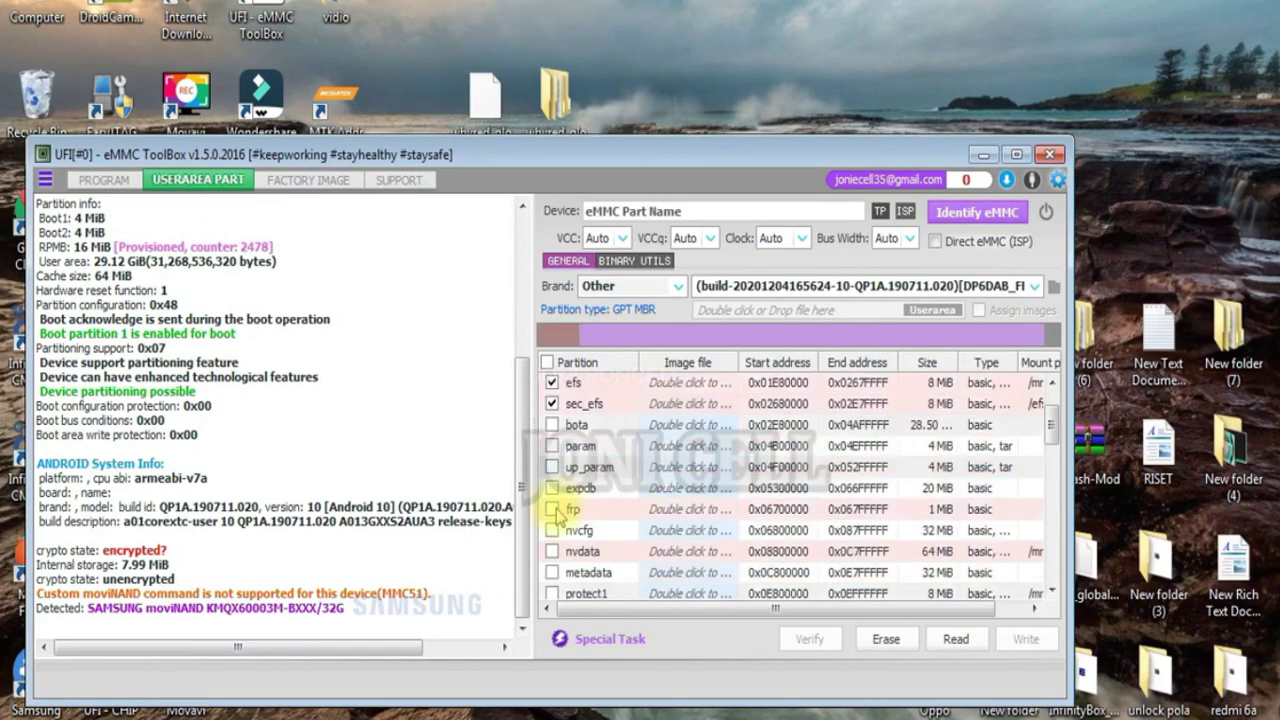
{"action": "left_click", "coordinate": [551, 551]}
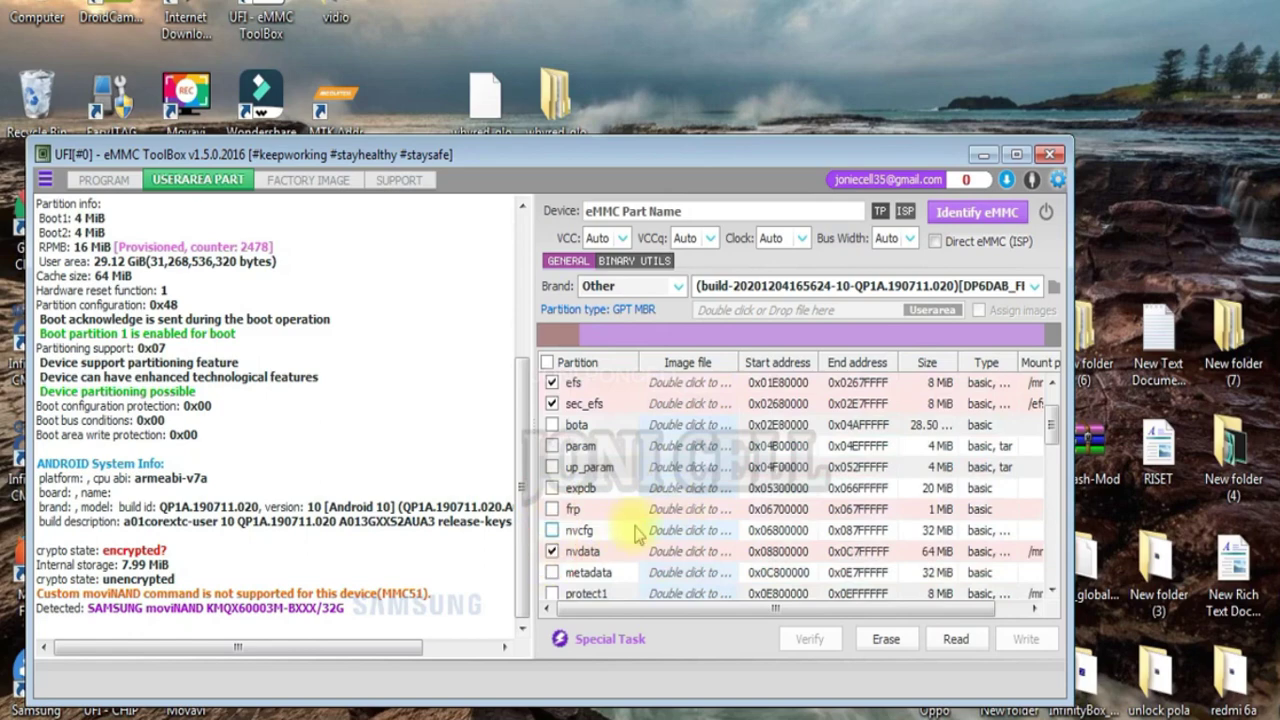
{"action": "scroll", "coordinate": [553, 548], "scroll_direction": "down", "scroll_amount": 2}
{"action": "left_click", "coordinate": [548, 535]}
{"action": "left_click", "coordinate": [551, 530]}
{"action": "scroll", "coordinate": [550, 545], "scroll_direction": "down", "scroll_amount": 2}
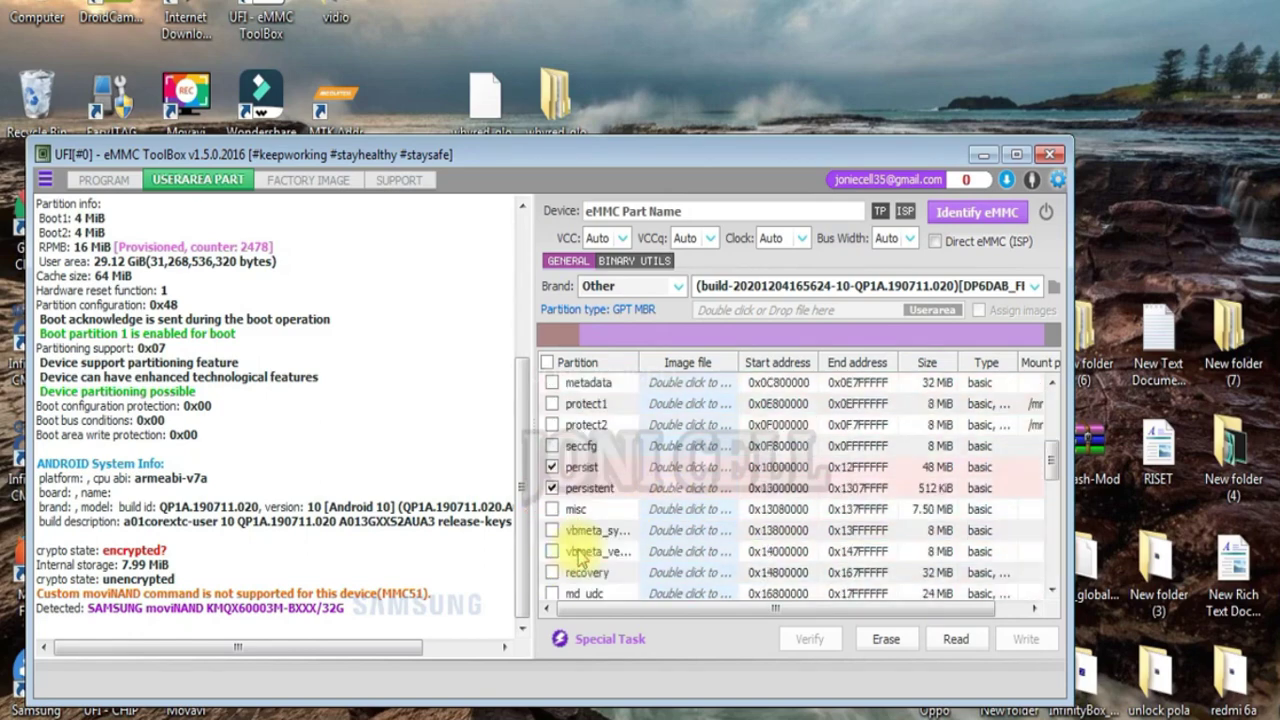
{"action": "left_click", "coordinate": [551, 572]}
{"action": "scroll", "coordinate": [617, 560], "scroll_direction": "down", "scroll_amount": 1}
{"action": "scroll", "coordinate": [617, 555], "scroll_direction": "down", "scroll_amount": 1}
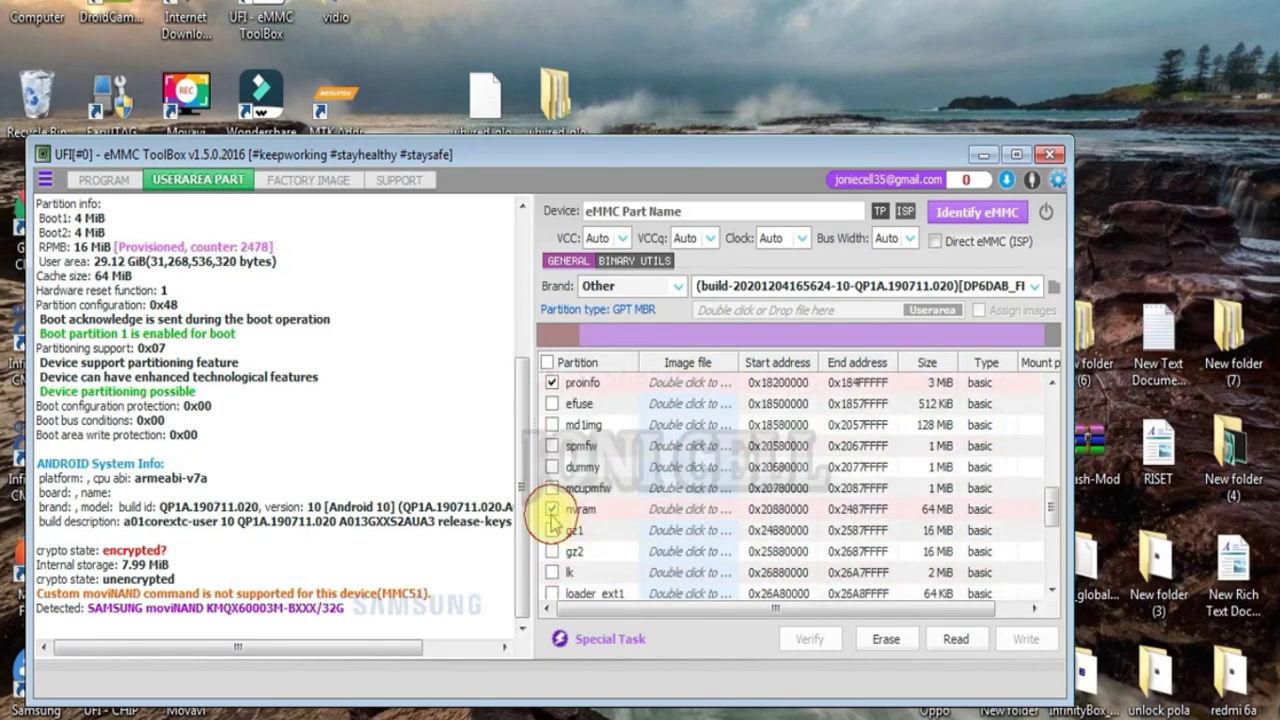
{"action": "scroll", "coordinate": [571, 528], "scroll_direction": "down", "scroll_amount": 5}
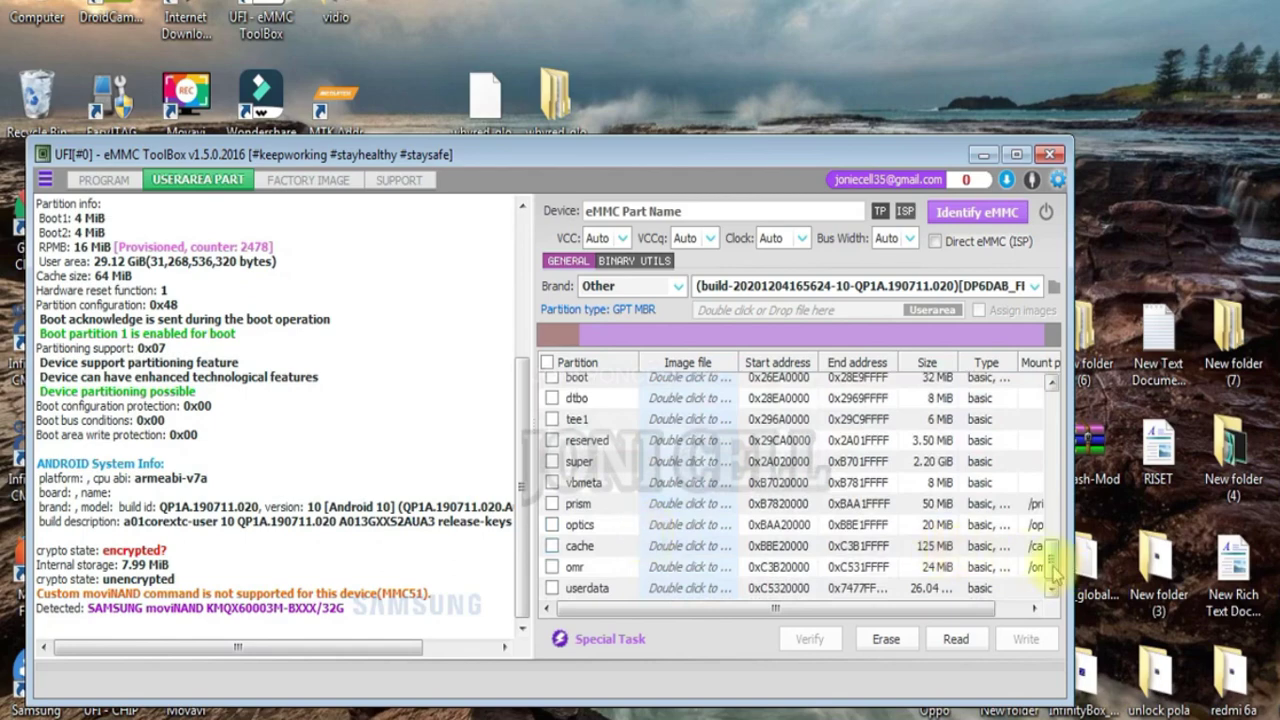
Add the frp and PrimaryGPT partitions to the selection and read all selected partitions as backup images.
{"action": "scroll", "coordinate": [1057, 543], "scroll_direction": "up", "scroll_amount": 8}
{"action": "scroll", "coordinate": [1052, 518], "scroll_direction": "up", "scroll_amount": 5}
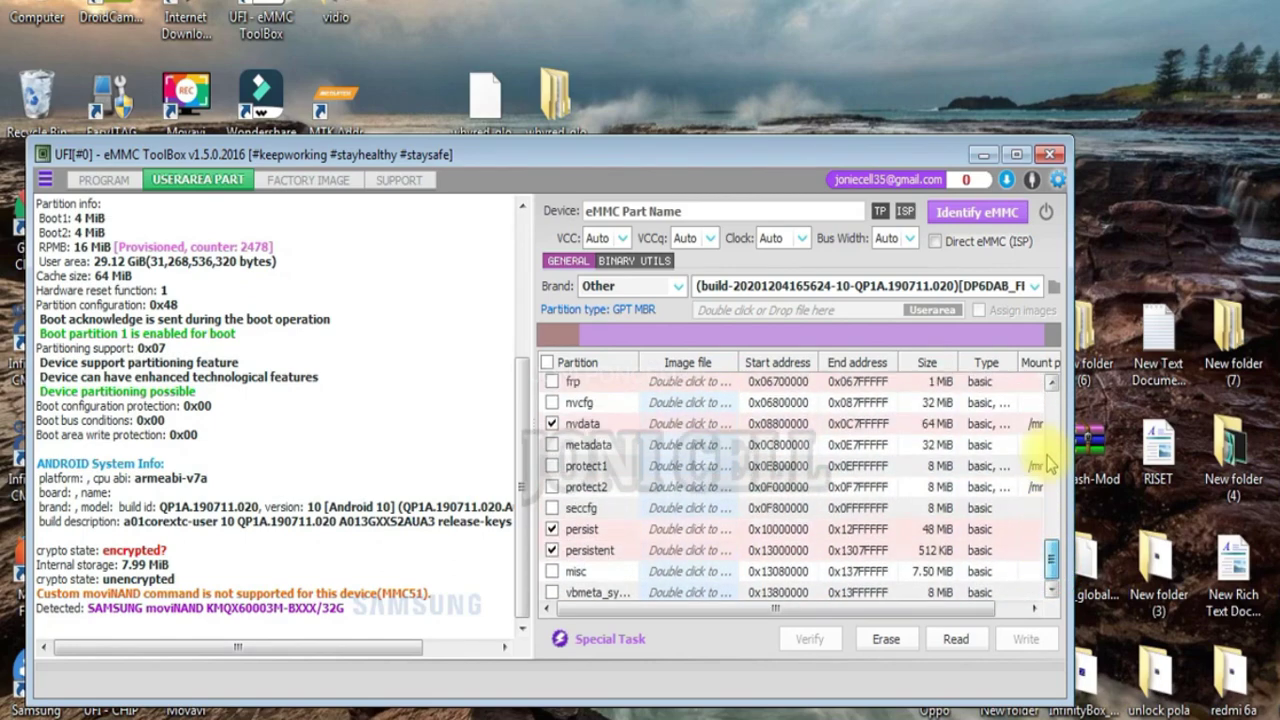
{"action": "scroll", "coordinate": [1047, 430], "scroll_direction": "up", "scroll_amount": 2}
{"action": "scroll", "coordinate": [1050, 440], "scroll_direction": "down", "scroll_amount": 7}
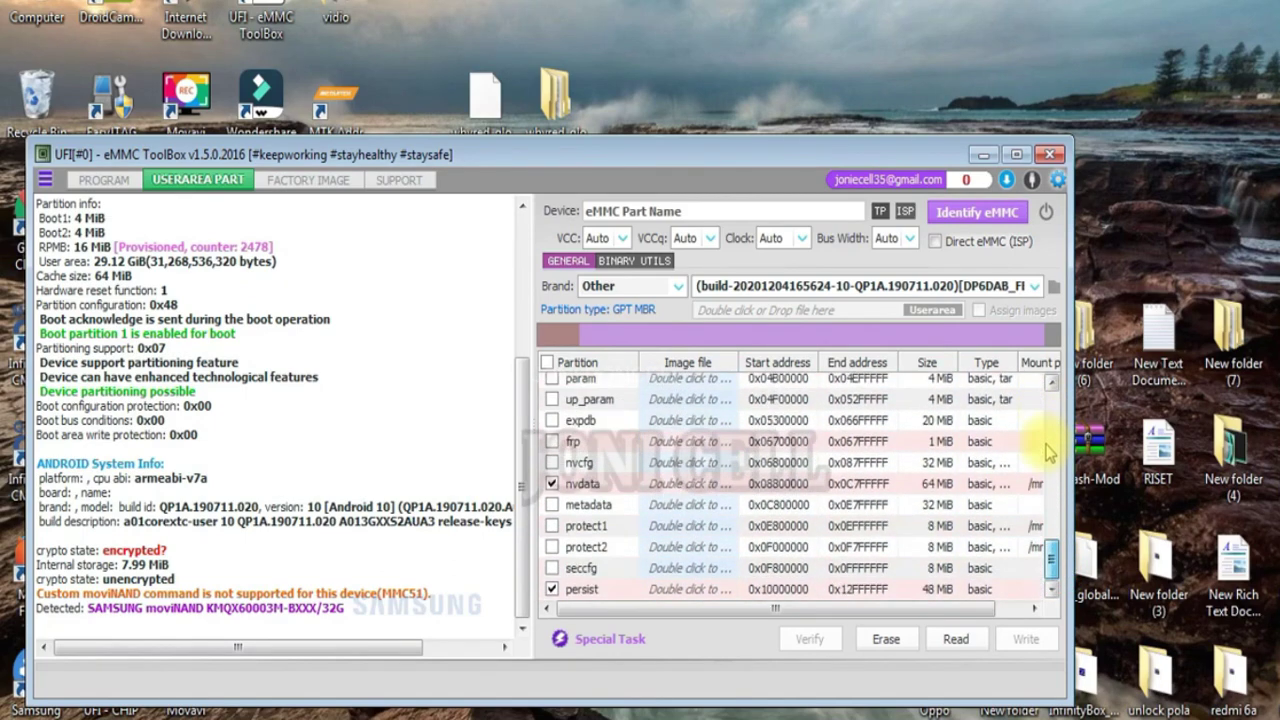
{"action": "left_click", "coordinate": [555, 442]}
{"action": "scroll", "coordinate": [860, 485], "scroll_direction": "up", "scroll_amount": 3}
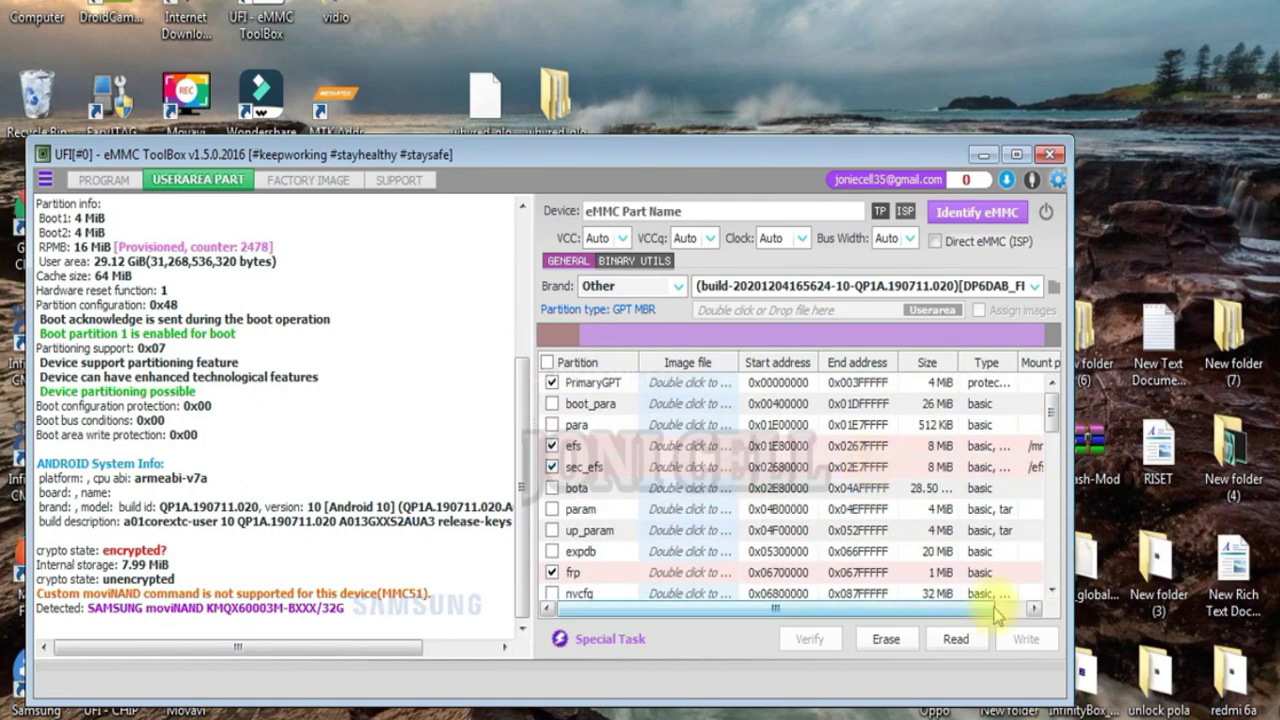
{"action": "left_click", "coordinate": [956, 639]}
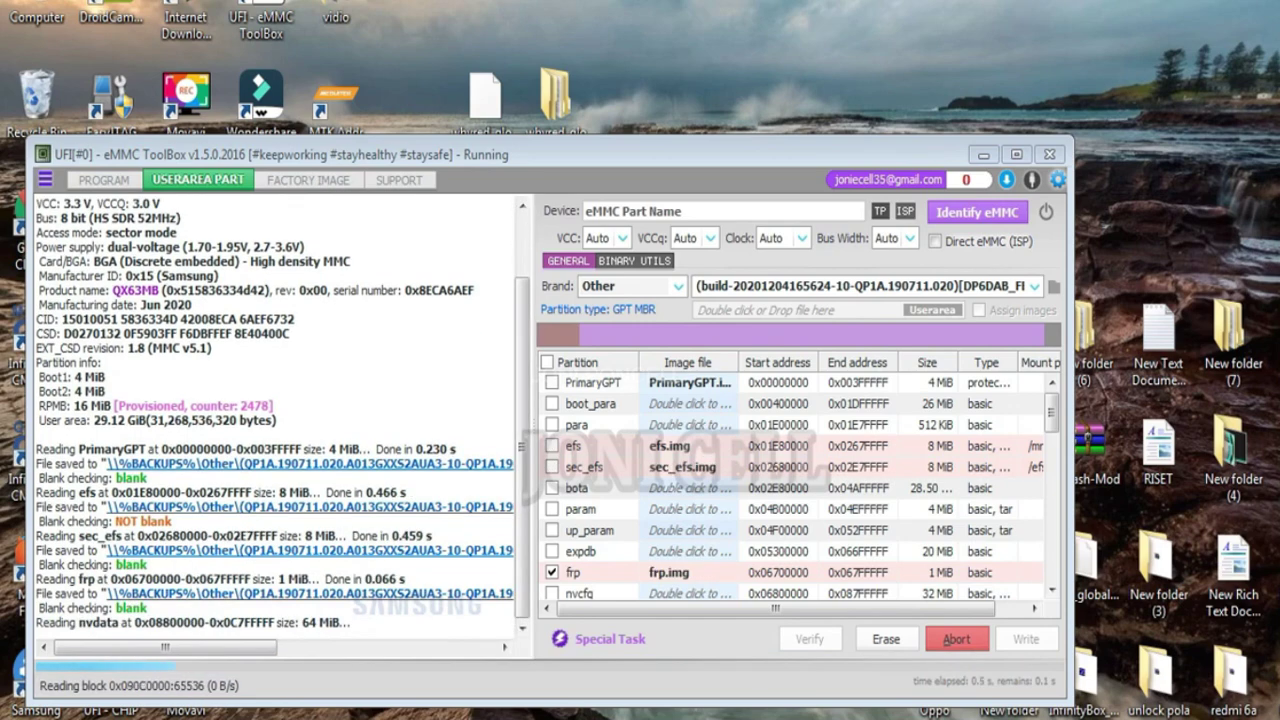
{"action": "right_click", "coordinate": [1040, 5]}
{"action": "right_click", "coordinate": [928, 3]}
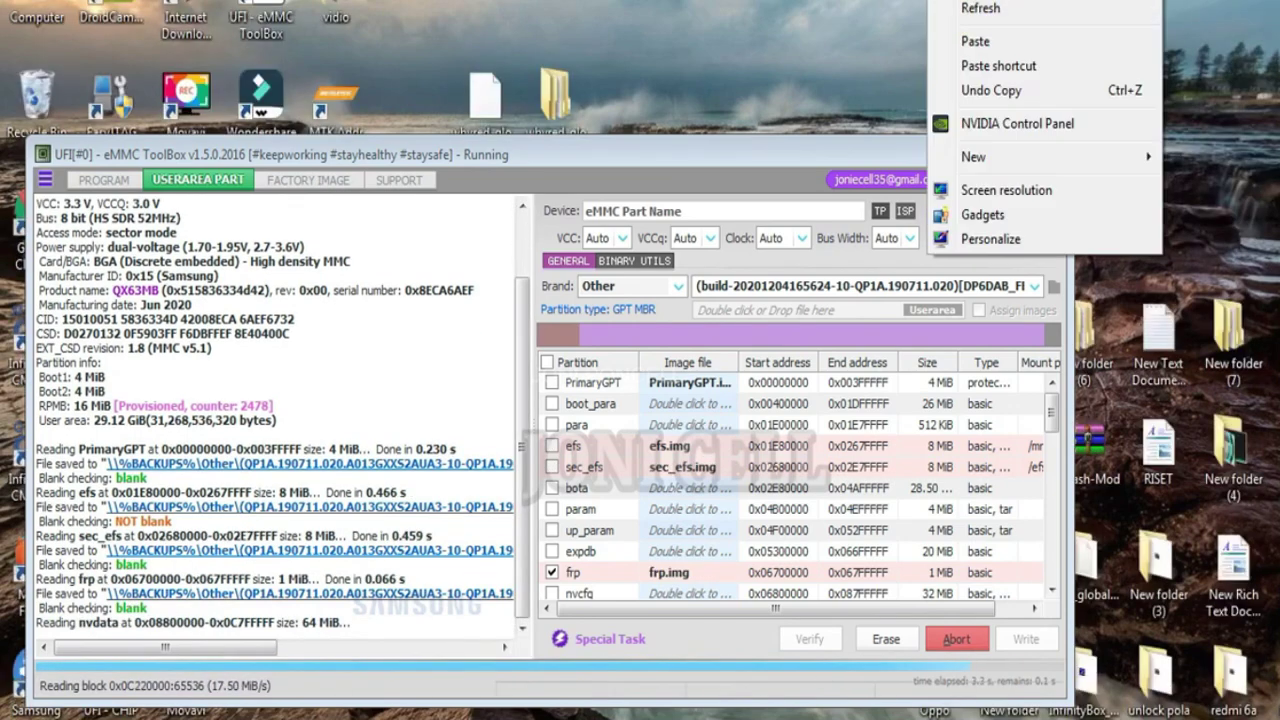
{"action": "left_click", "coordinate": [920, 17]}
{"action": "right_click", "coordinate": [931, 4]}
{"action": "left_click", "coordinate": [1050, 42]}
{"action": "right_click", "coordinate": [1006, 8]}
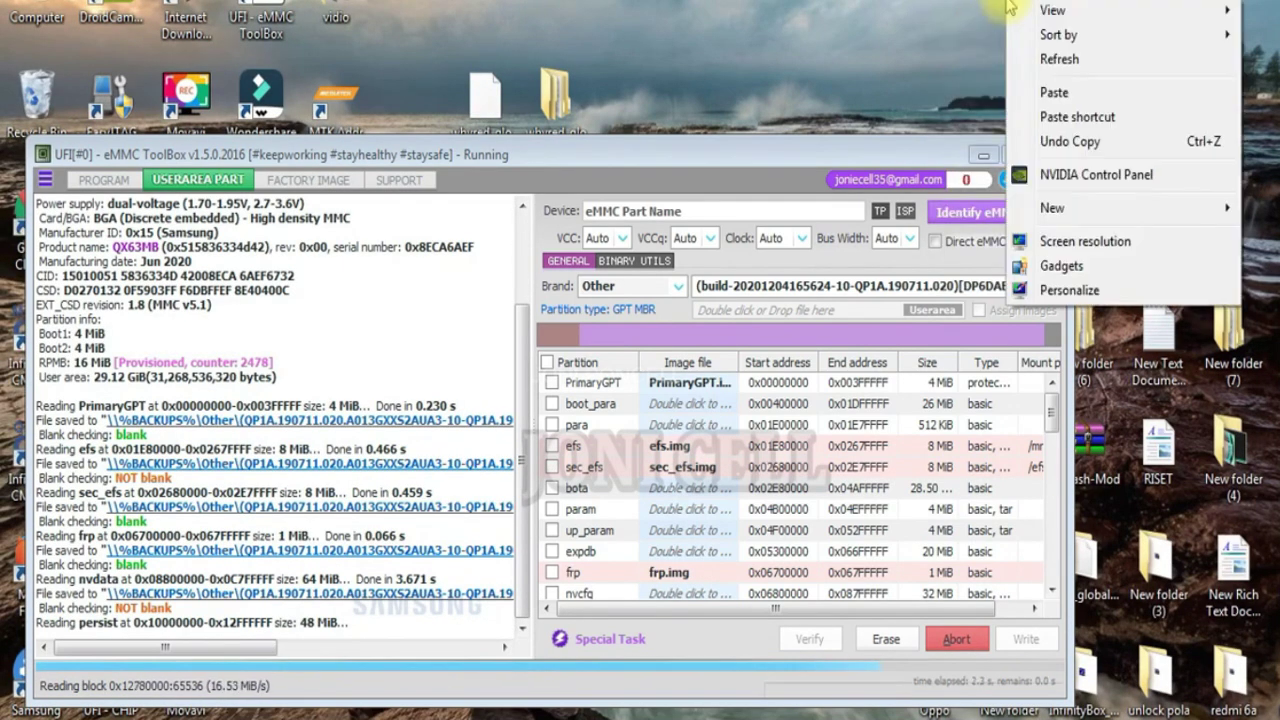
{"action": "left_click", "coordinate": [1055, 54]}
{"action": "right_click", "coordinate": [1050, 6]}
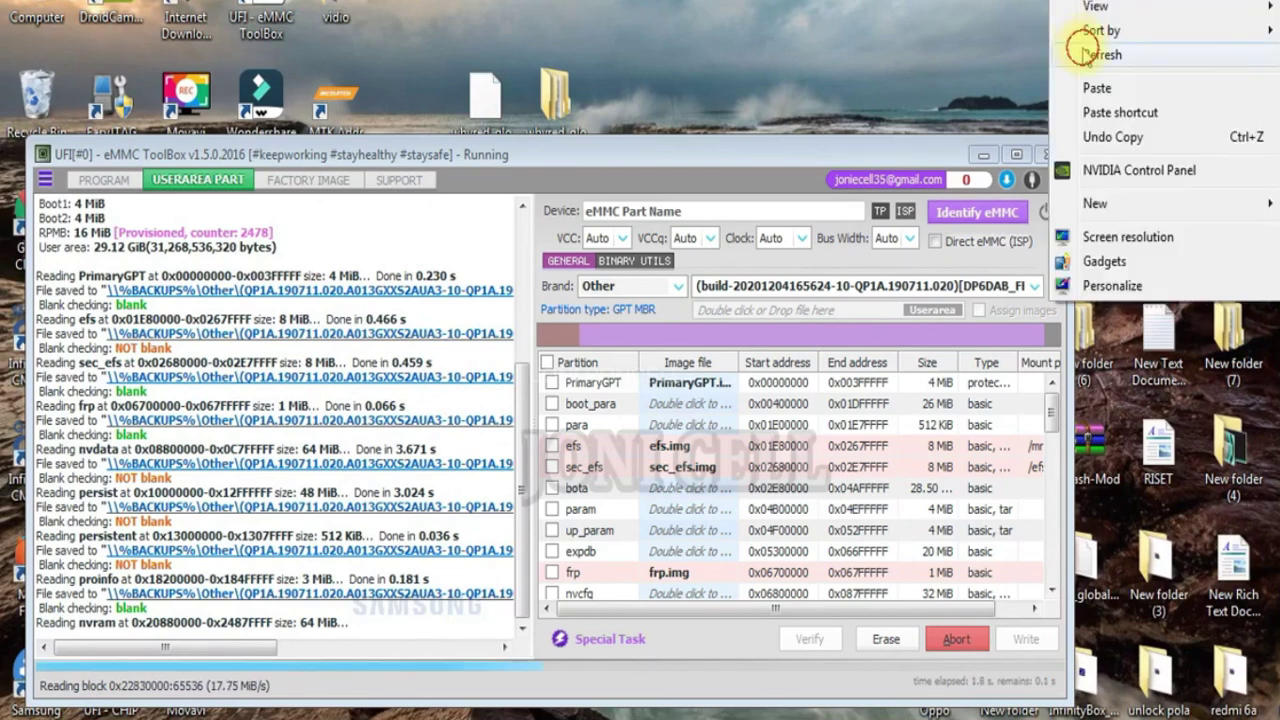
{"action": "left_click", "coordinate": [1080, 50]}
{"action": "right_click", "coordinate": [1078, 5]}
{"action": "left_click", "coordinate": [1100, 55]}
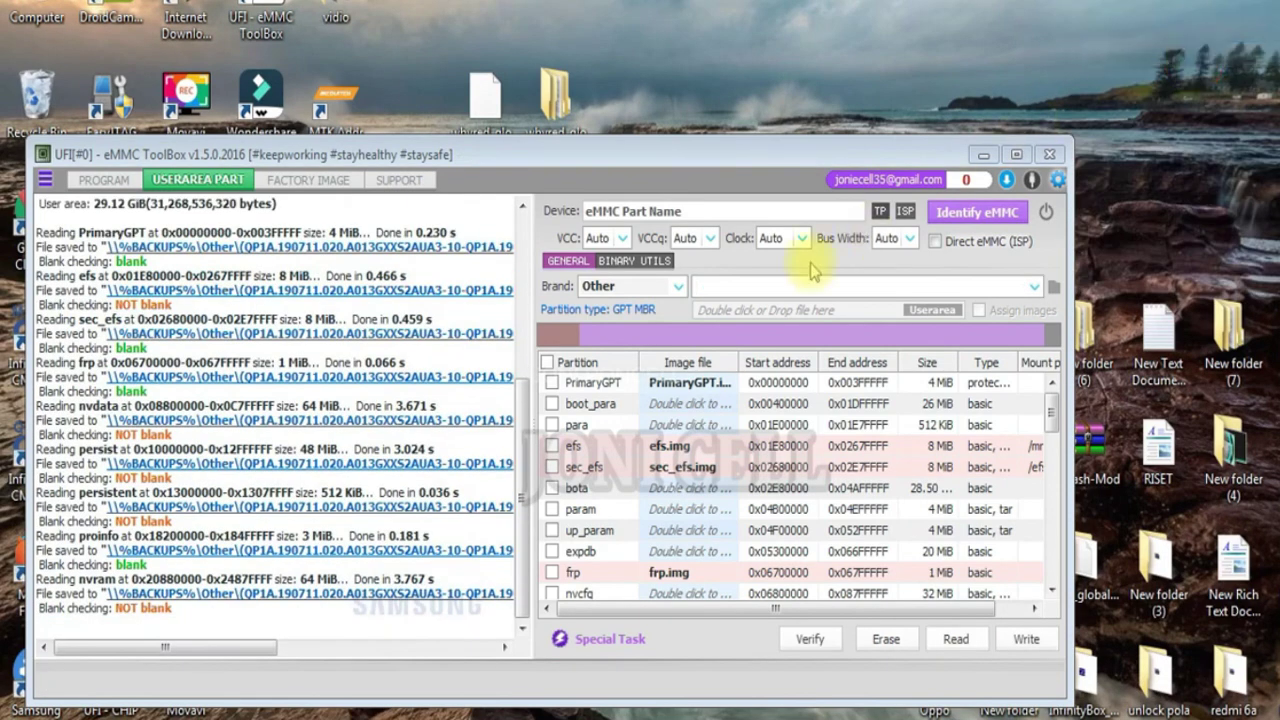
Return to the chip programming view and identify the eMMC once more.
{"action": "left_click", "coordinate": [100, 182]}
{"action": "left_click", "coordinate": [965, 212]}
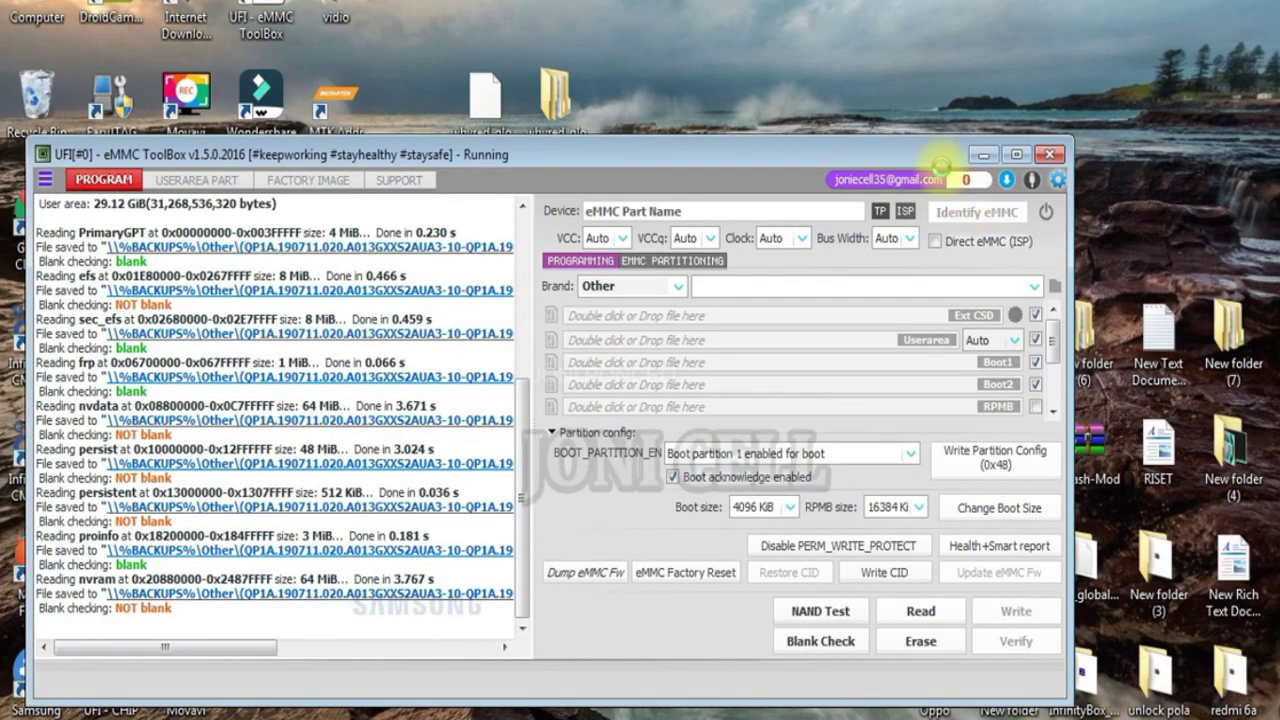
{"action": "right_click", "coordinate": [805, 5]}
{"action": "left_click", "coordinate": [848, 76]}
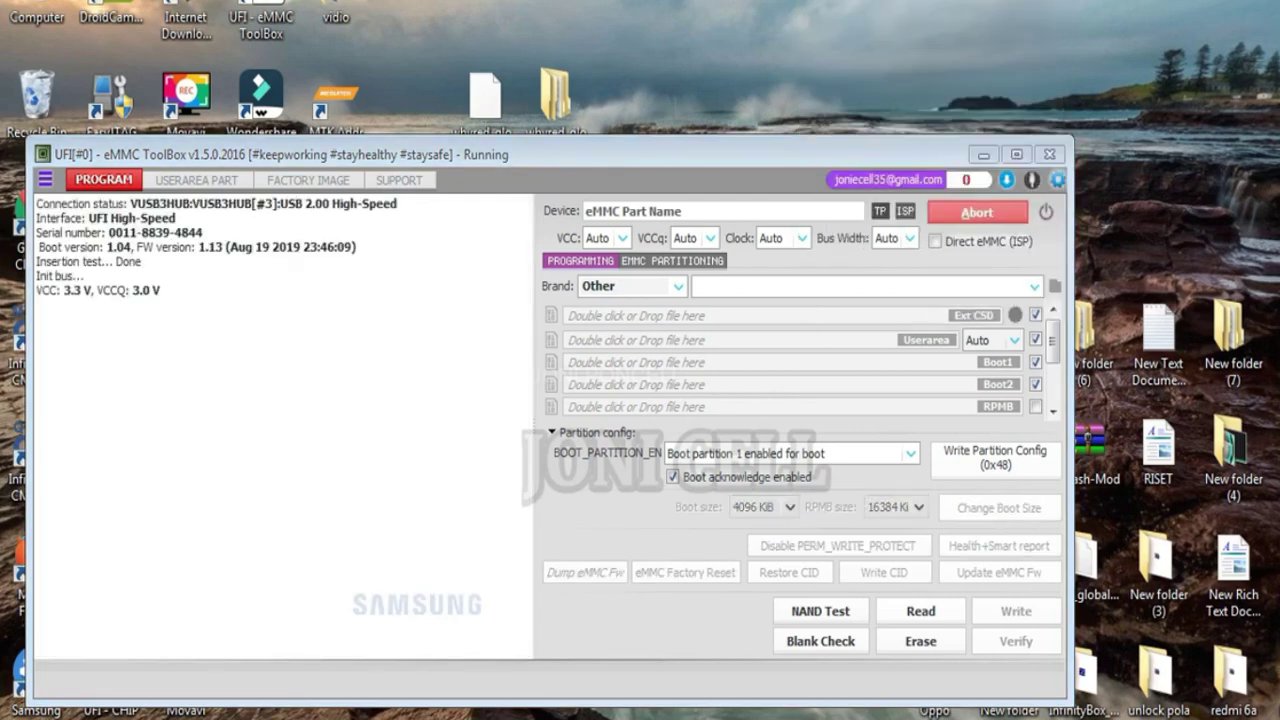
{"action": "right_click", "coordinate": [1212, 165]}
{"action": "left_click", "coordinate": [1212, 220]}
Try reading the chip with the userarea size set to 512 MiB, declining to overwrite the previous backup.
{"action": "left_click", "coordinate": [1013, 340]}
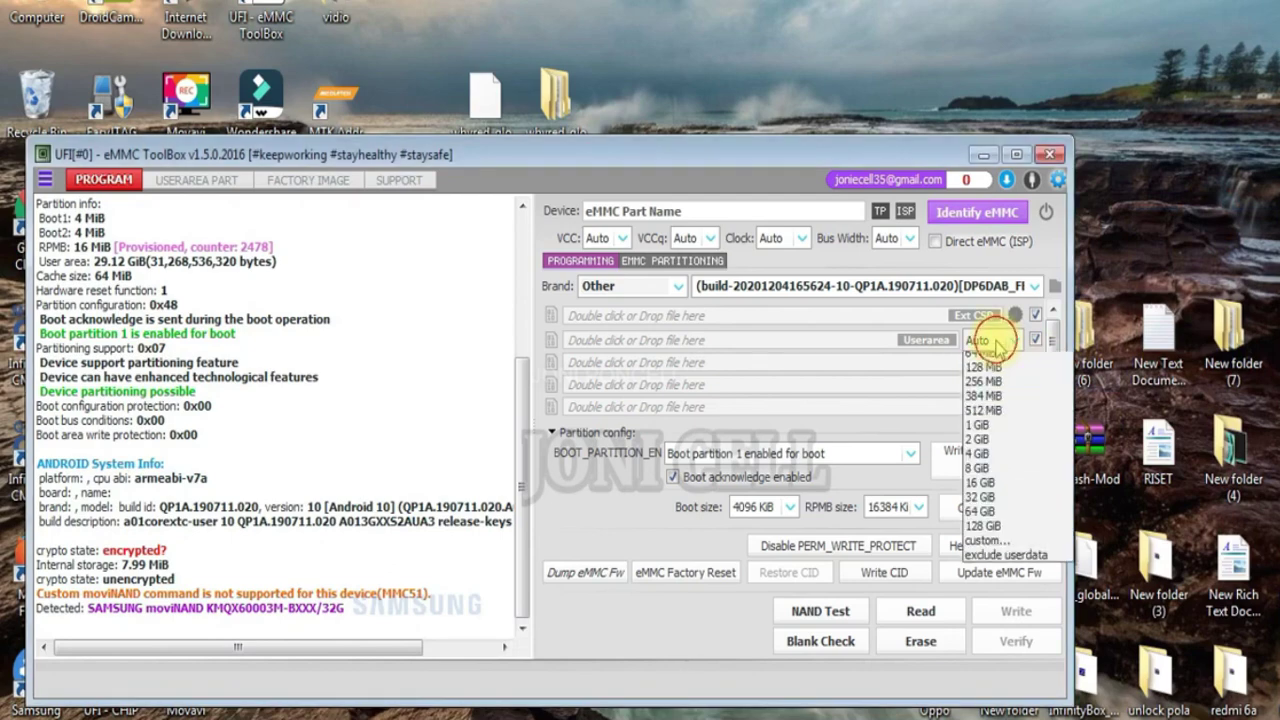
{"action": "left_click", "coordinate": [984, 519]}
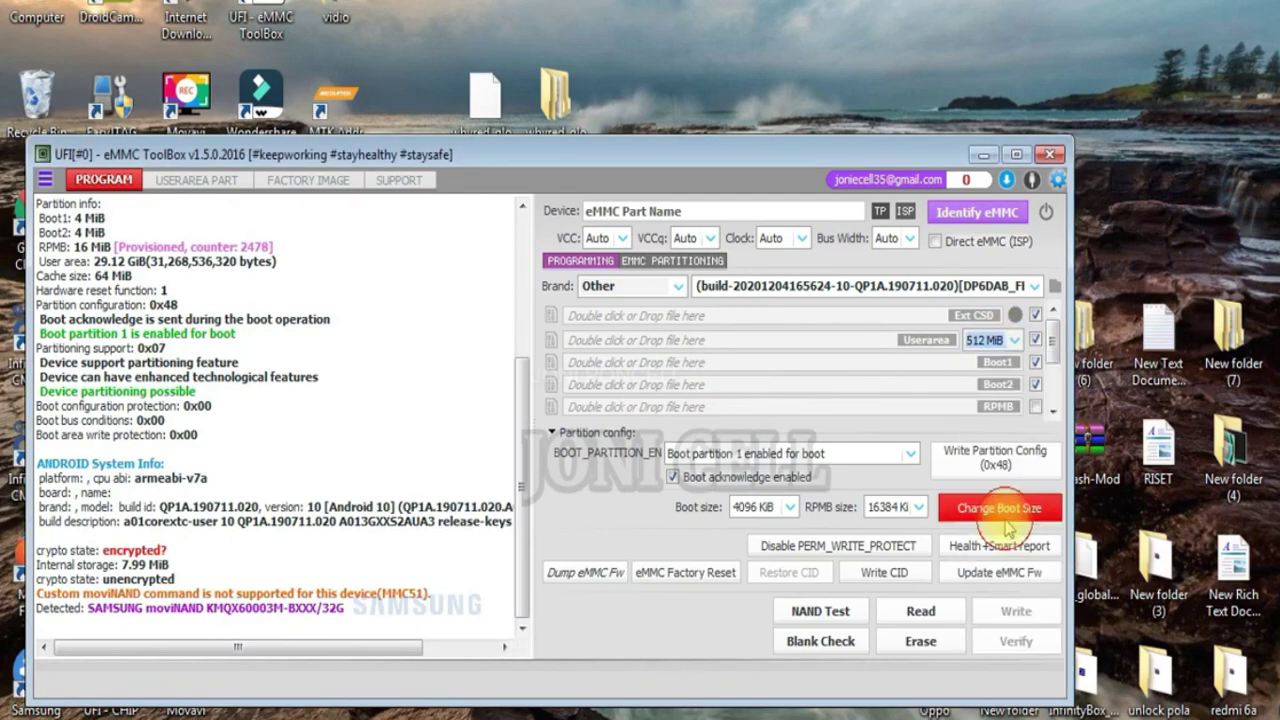
{"action": "left_click", "coordinate": [920, 611]}
{"action": "right_click", "coordinate": [1155, 114]}
{"action": "left_click", "coordinate": [1193, 188]}
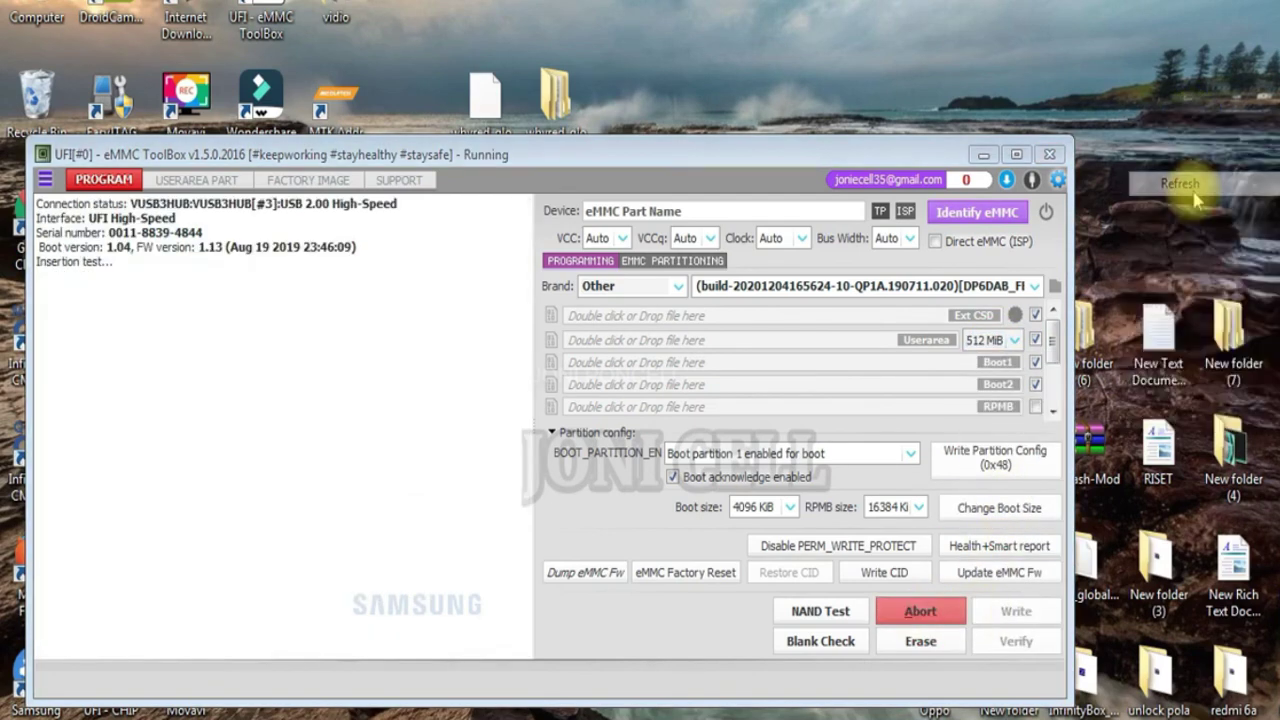
{"action": "right_click", "coordinate": [1160, 88]}
{"action": "left_click", "coordinate": [1190, 148]}
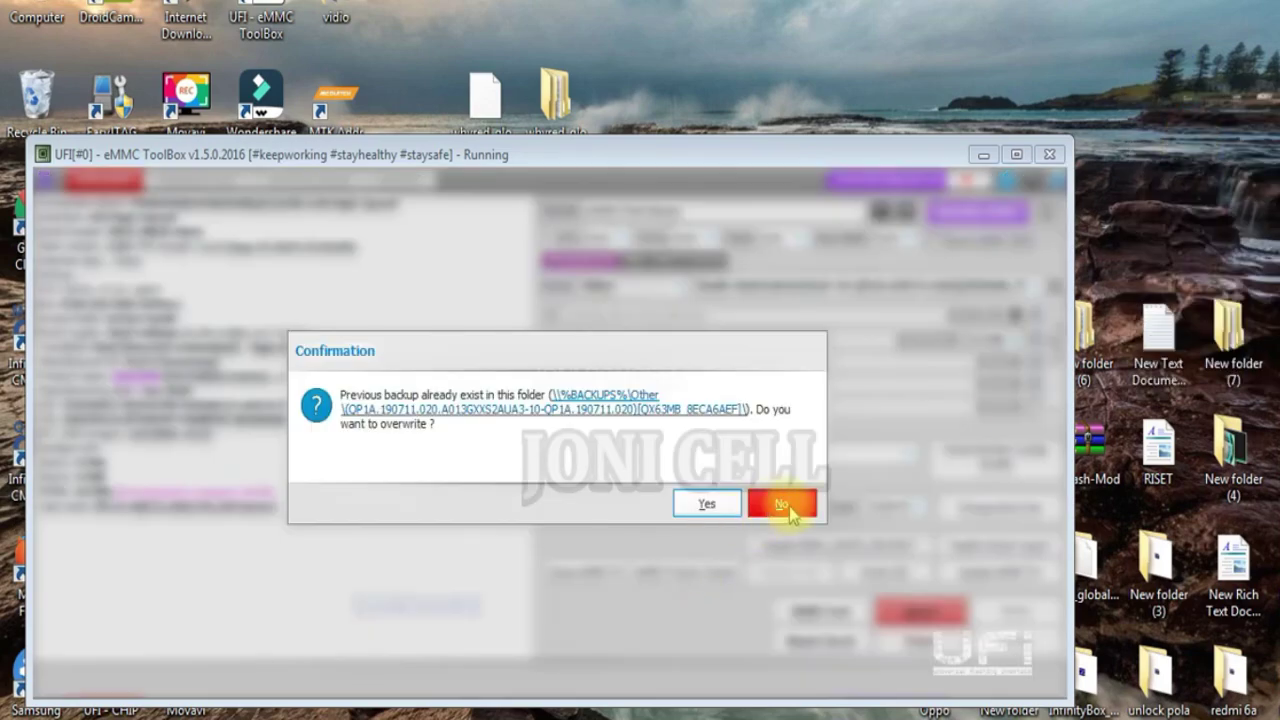
{"action": "left_click", "coordinate": [788, 509]}
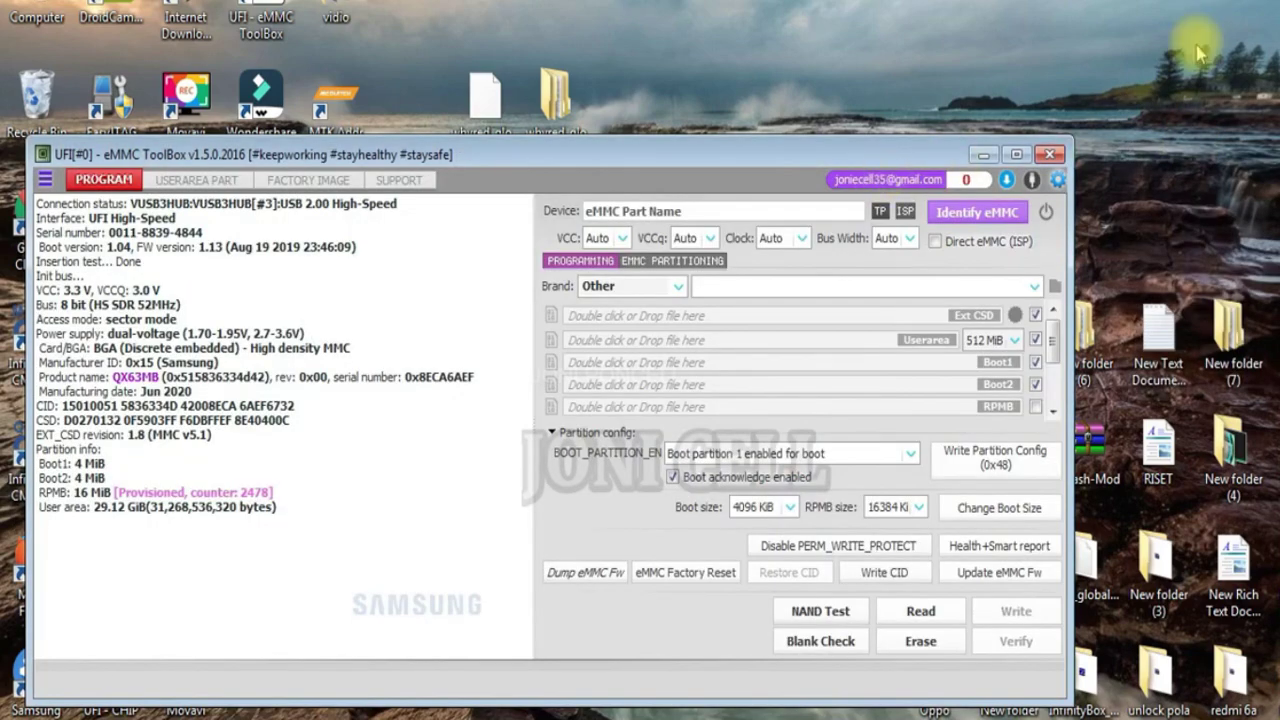
Open the backup location and examine the files in the QP1A.190711.020.A013GXXS2AUA3 backup folder and its user_part subfolder.
{"action": "left_click", "coordinate": [1055, 286]}
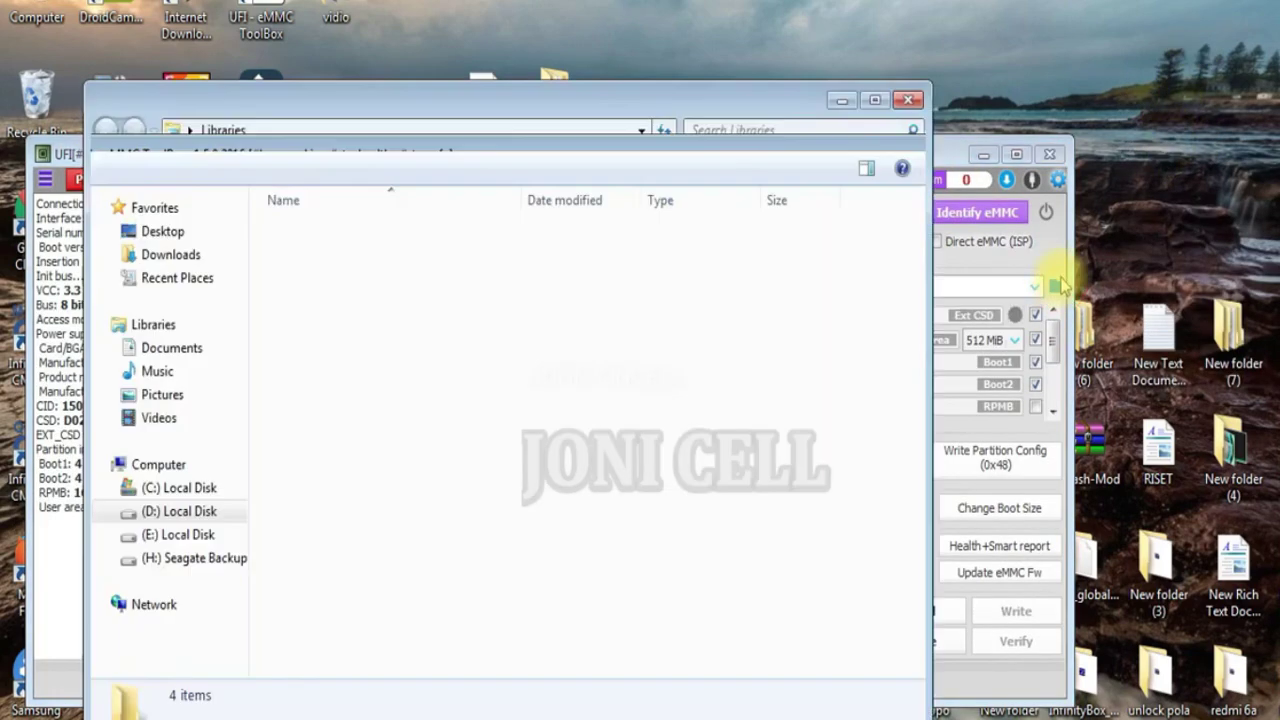
{"action": "double_click", "coordinate": [423, 232]}
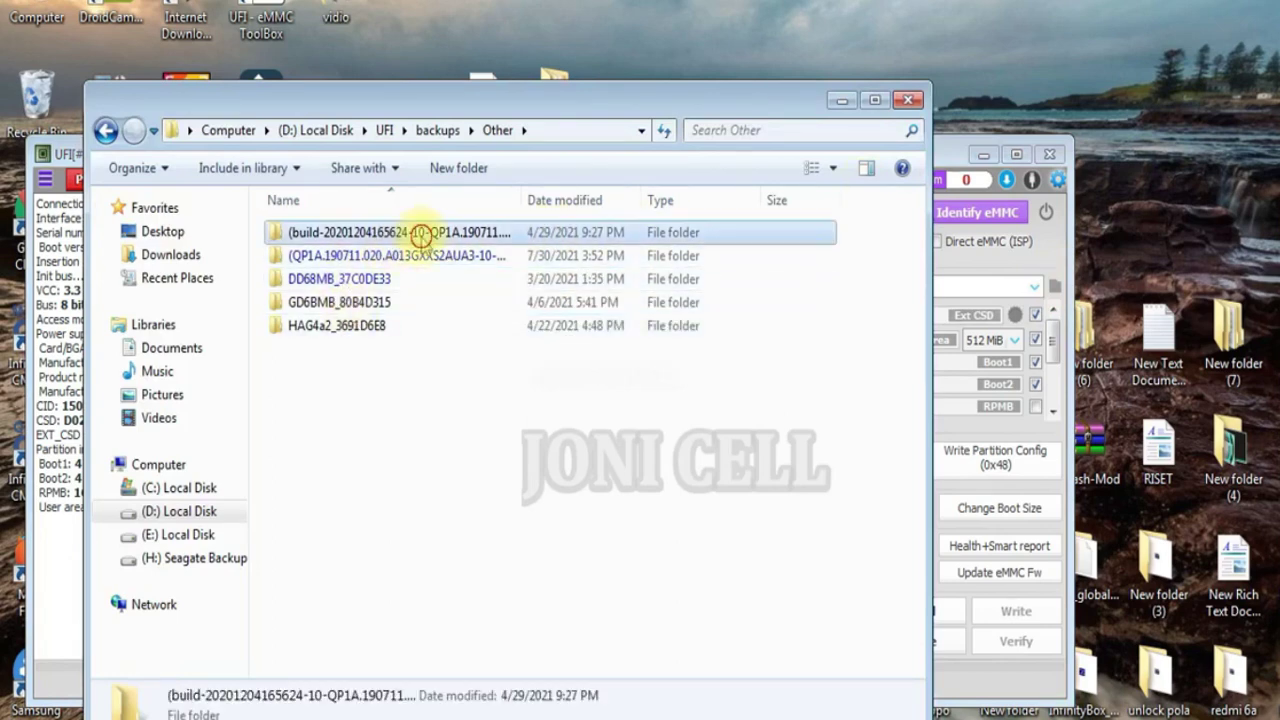
{"action": "left_click", "coordinate": [105, 130]}
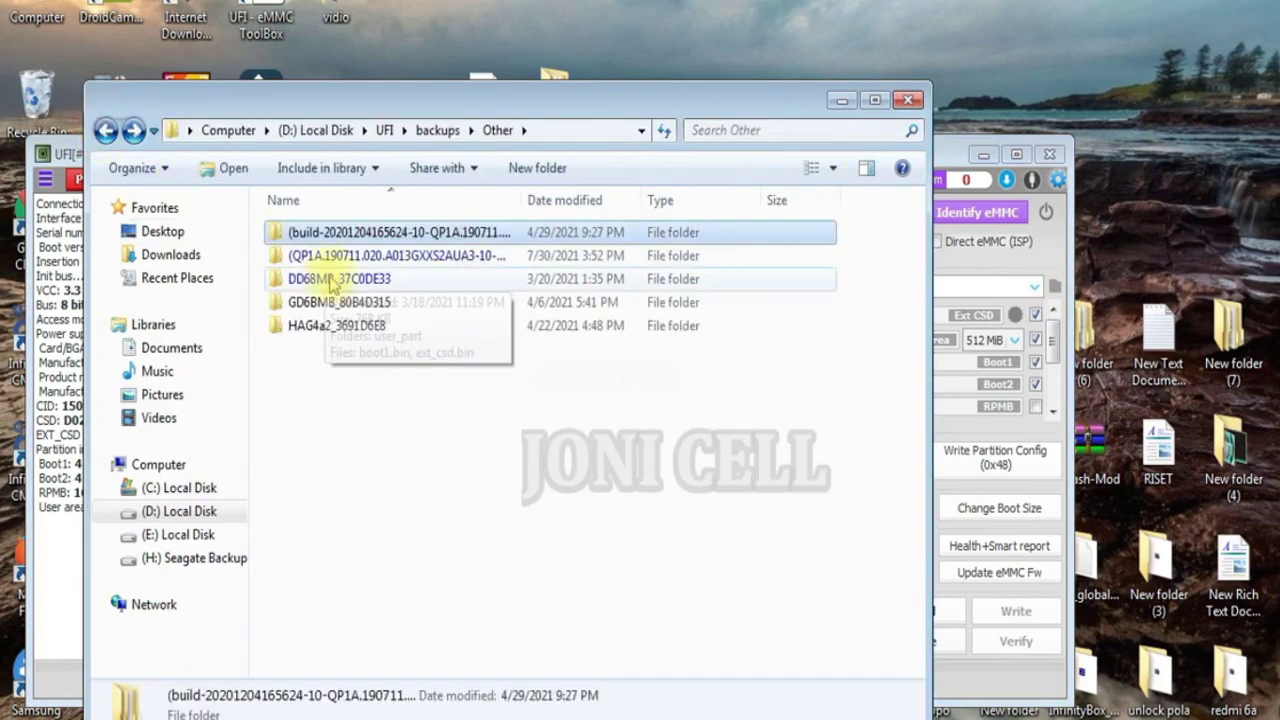
{"action": "double_click", "coordinate": [423, 255]}
{"action": "double_click", "coordinate": [366, 232]}
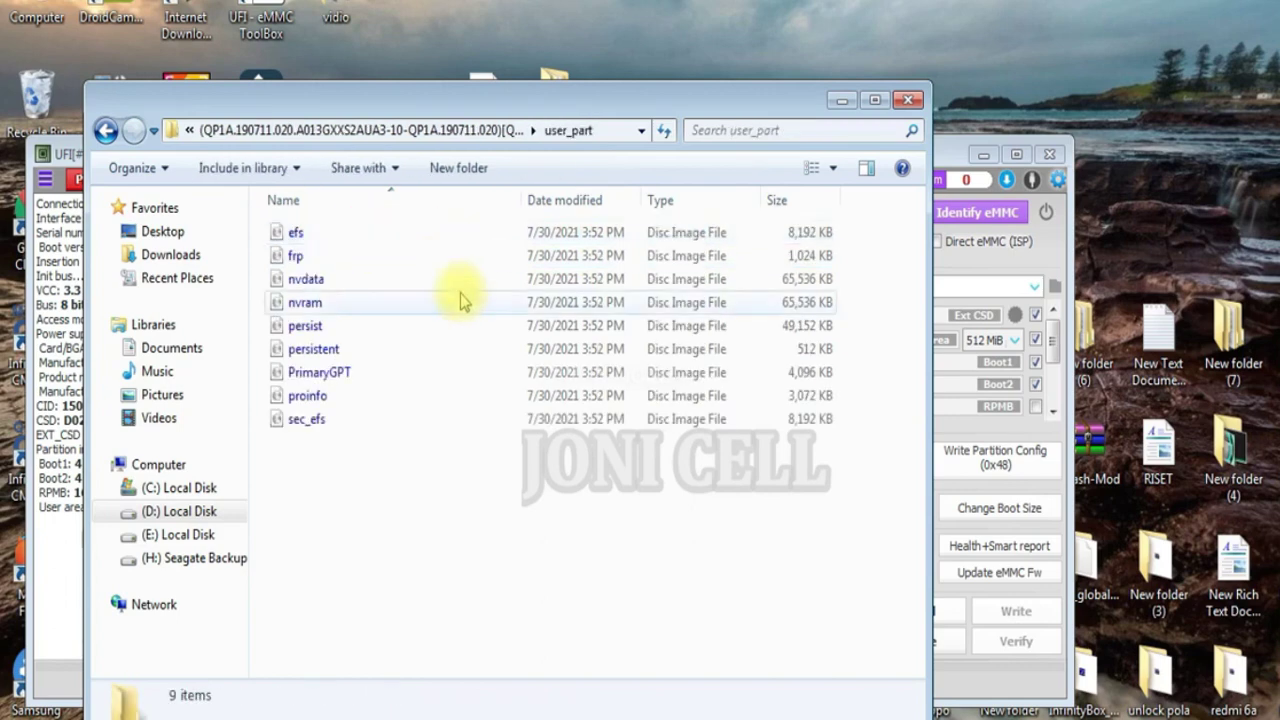
{"action": "left_click_drag", "start_coordinate": [327, 466], "coordinate": [30, 60]}
{"action": "left_click", "coordinate": [105, 130]}
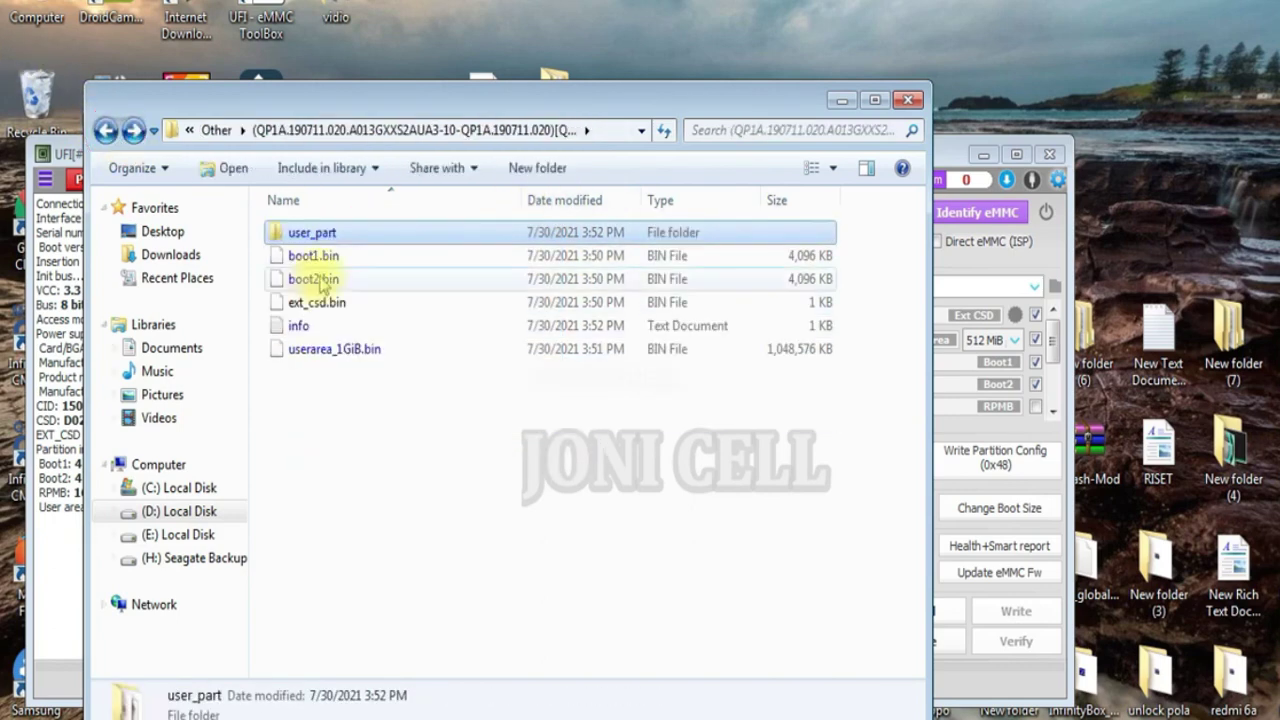
Minimize the backup folder window and load the saved QP1A.190711.020.A013GXXS2AUA3 backup files into the programming list.
{"action": "left_click", "coordinate": [105, 130]}
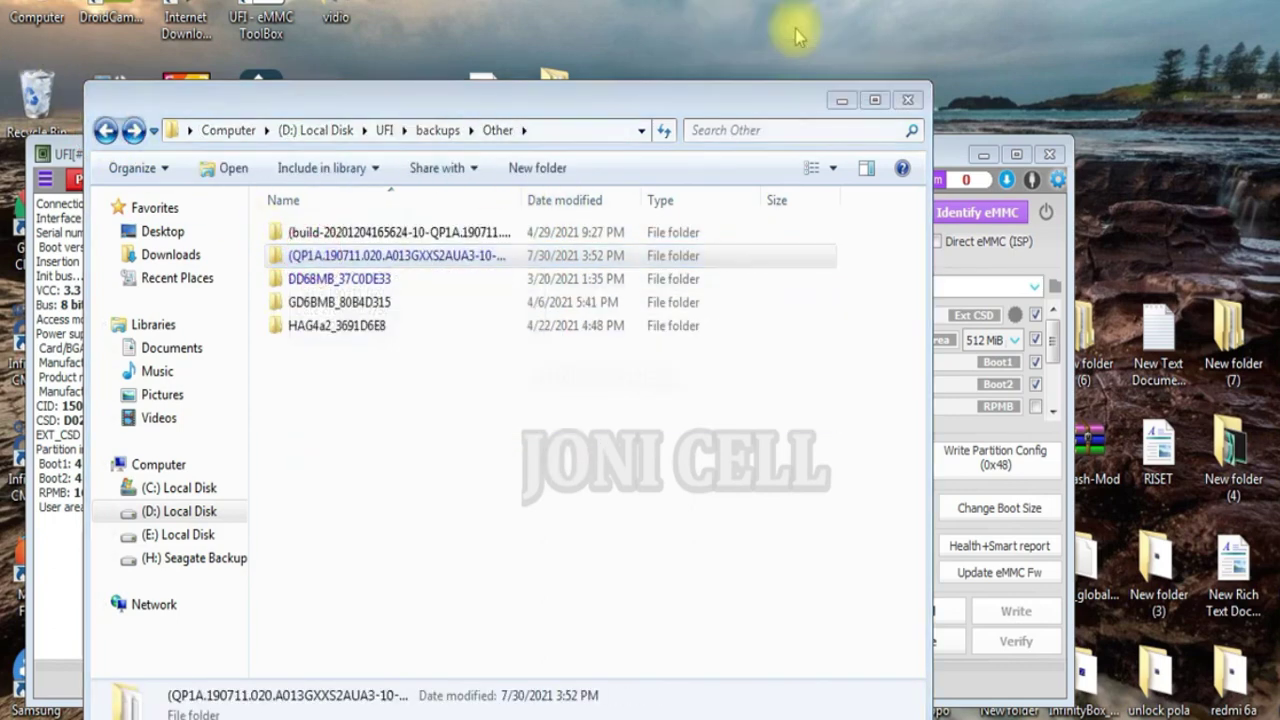
{"action": "left_click", "coordinate": [842, 103]}
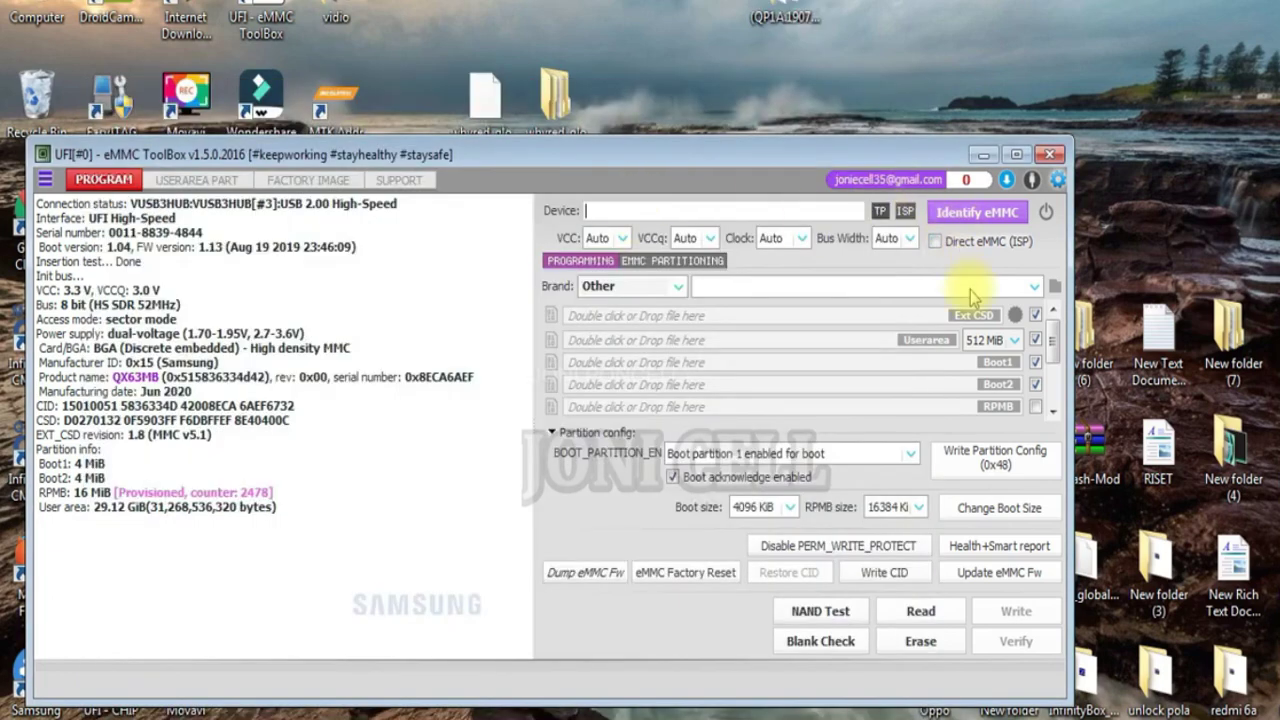
{"action": "left_click", "coordinate": [971, 286]}
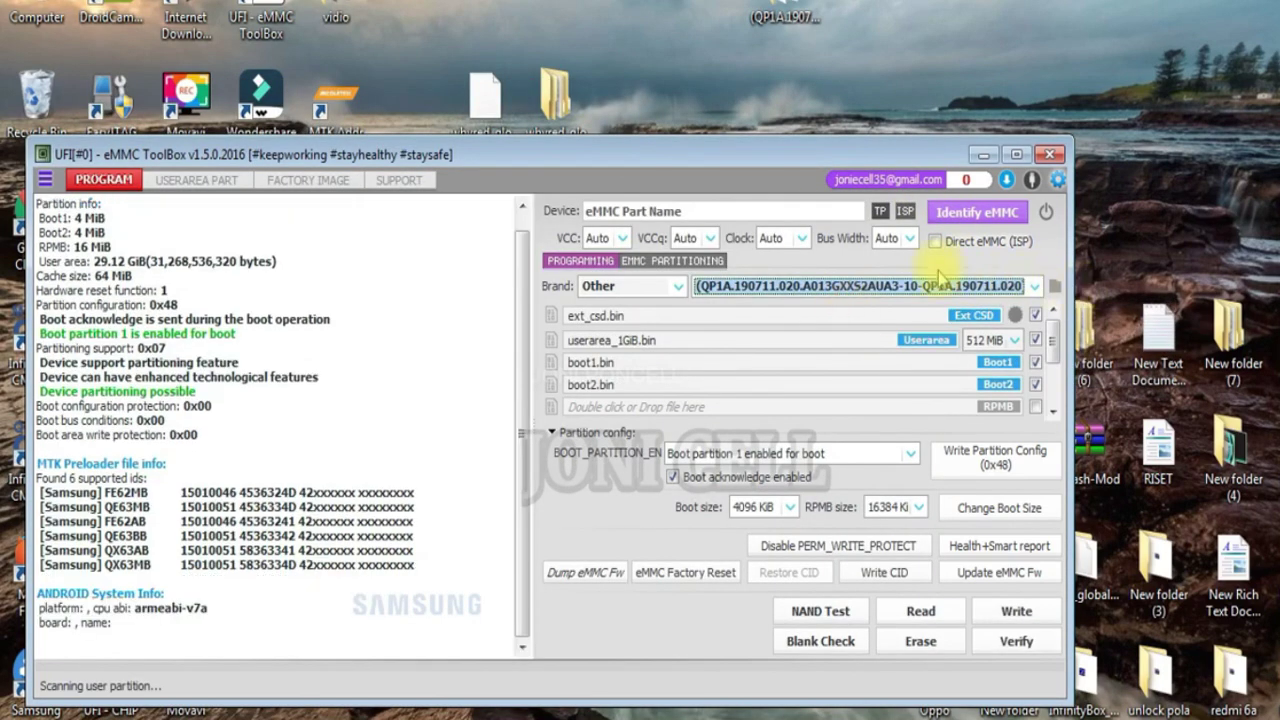
{"action": "left_click", "coordinate": [986, 340]}
Identify the eMMC again so the programming file slots are cleared for a new read.
{"action": "left_click", "coordinate": [995, 222]}
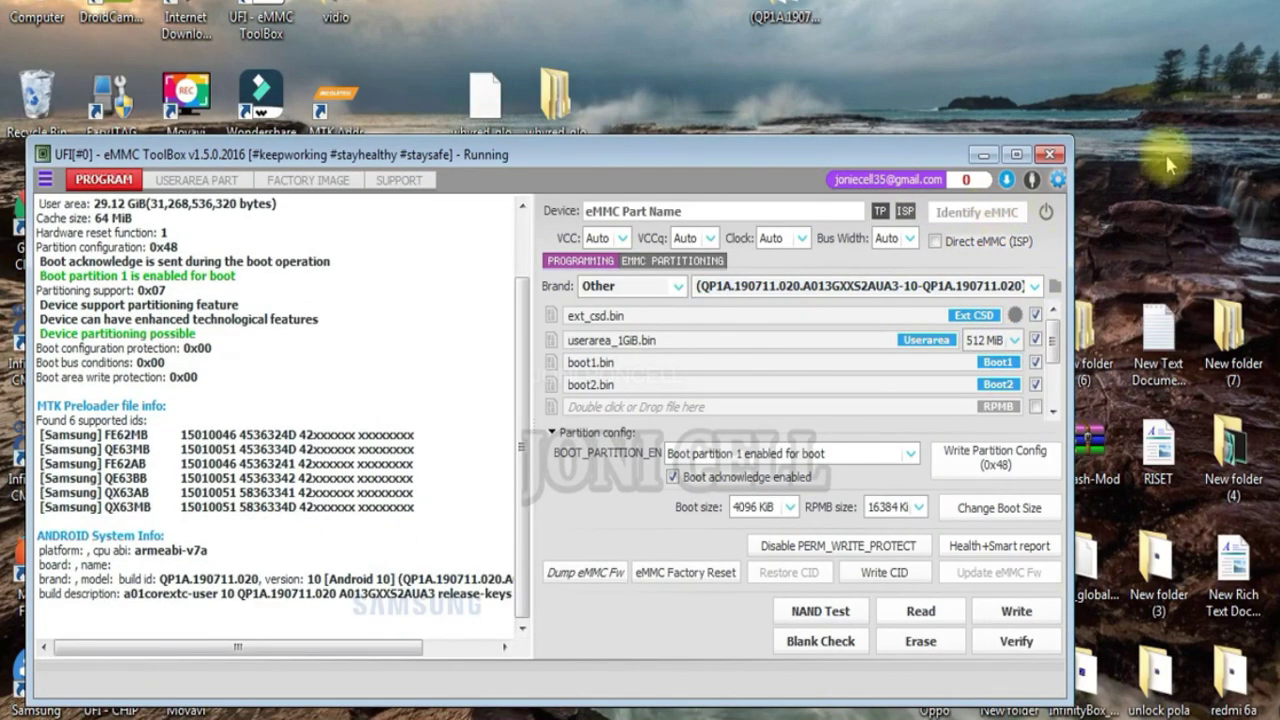
{"action": "right_click", "coordinate": [1128, 183]}
{"action": "left_click", "coordinate": [1181, 248]}
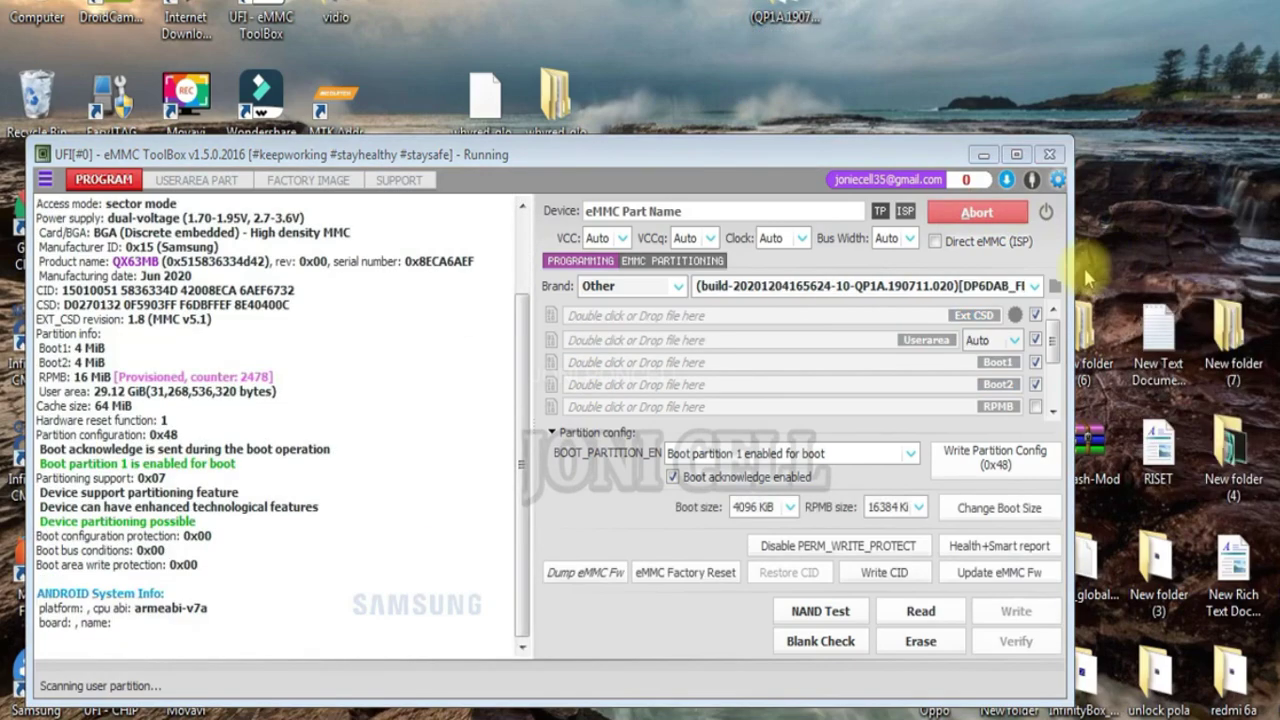
{"action": "right_click", "coordinate": [1148, 47]}
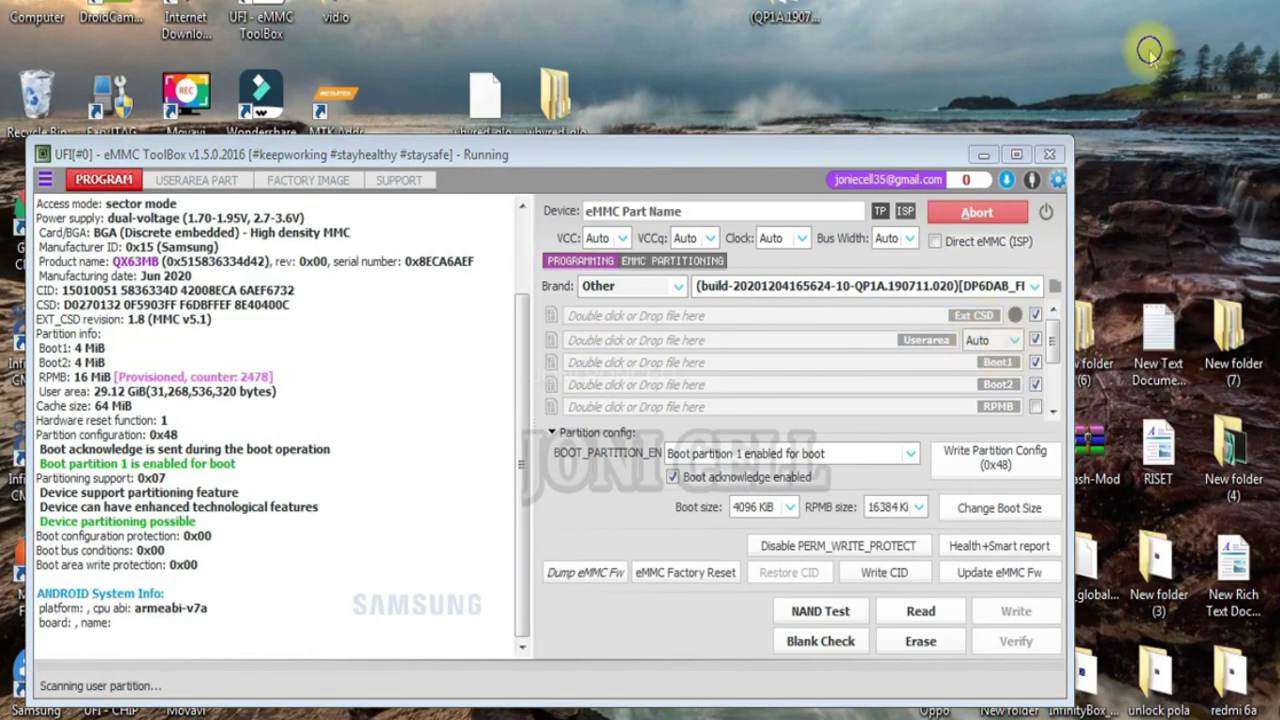
{"action": "left_click", "coordinate": [1176, 112]}
Set the userarea size to 512 MiB and read ext_csd, userarea, boot1 and boot2, overwriting the previous backup.
{"action": "left_click", "coordinate": [998, 342]}
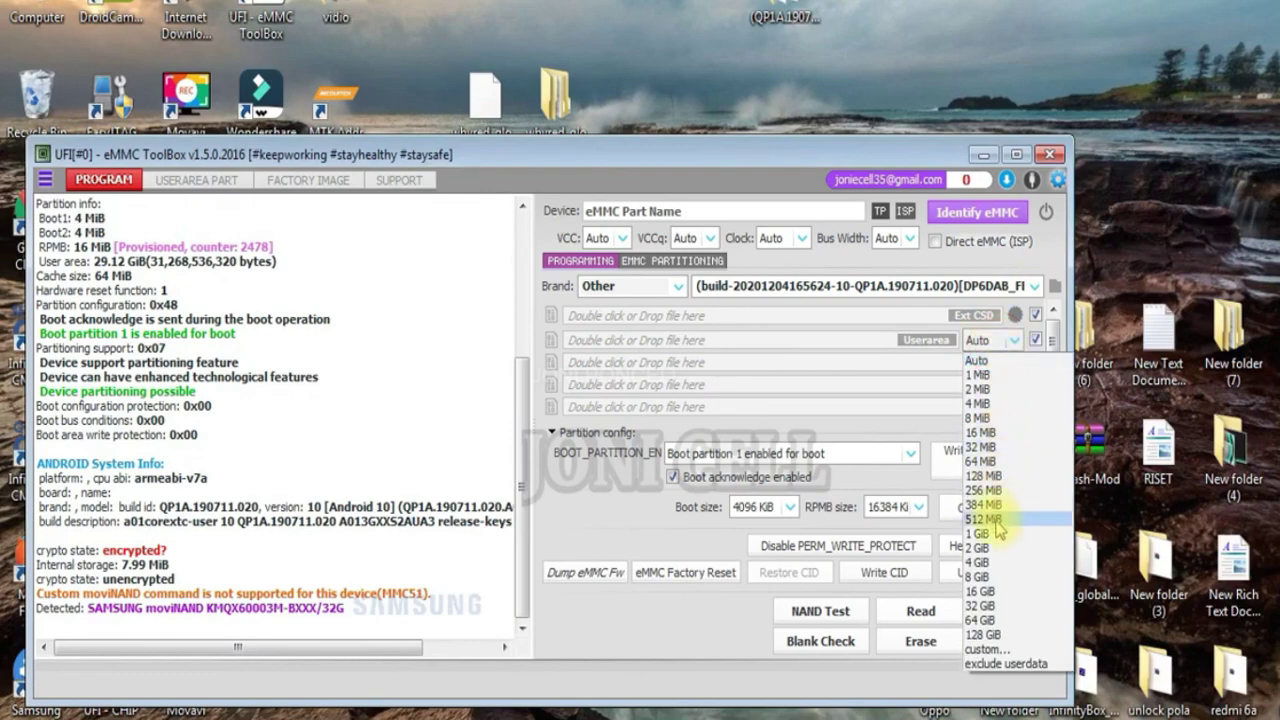
{"action": "left_click", "coordinate": [997, 491]}
{"action": "left_click", "coordinate": [920, 611]}
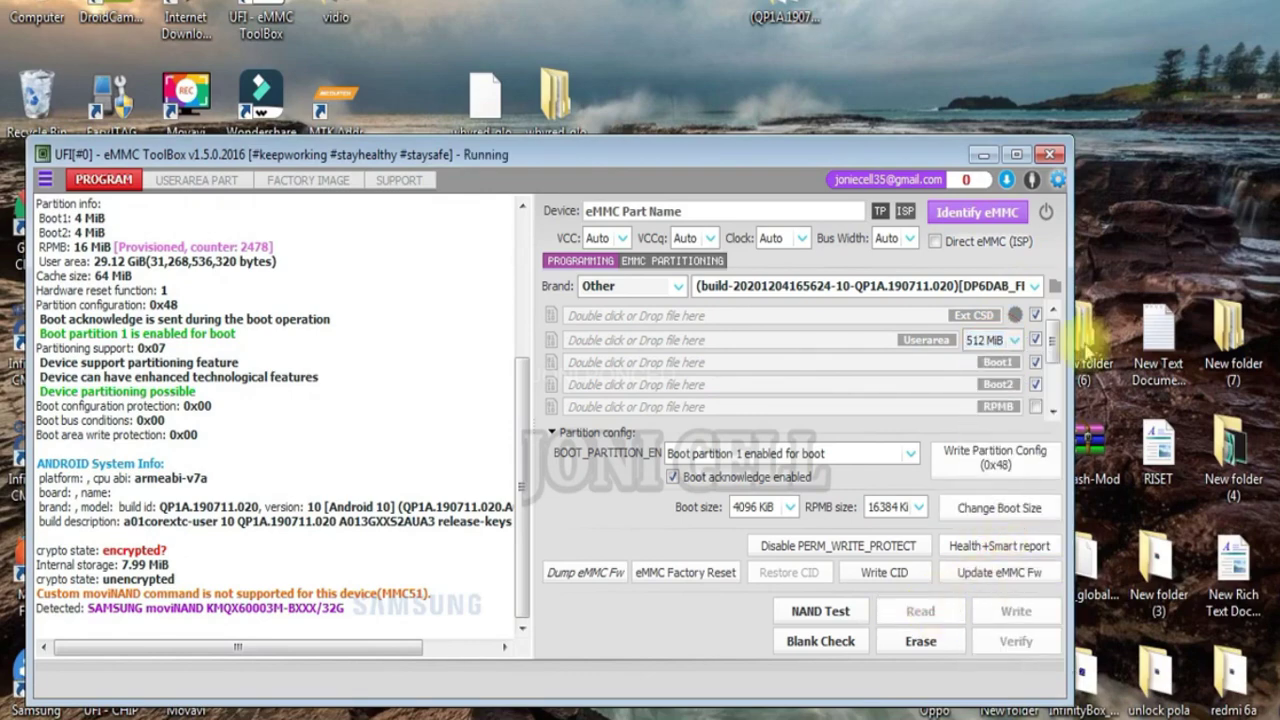
{"action": "right_click", "coordinate": [1137, 152]}
{"action": "left_click", "coordinate": [1170, 215]}
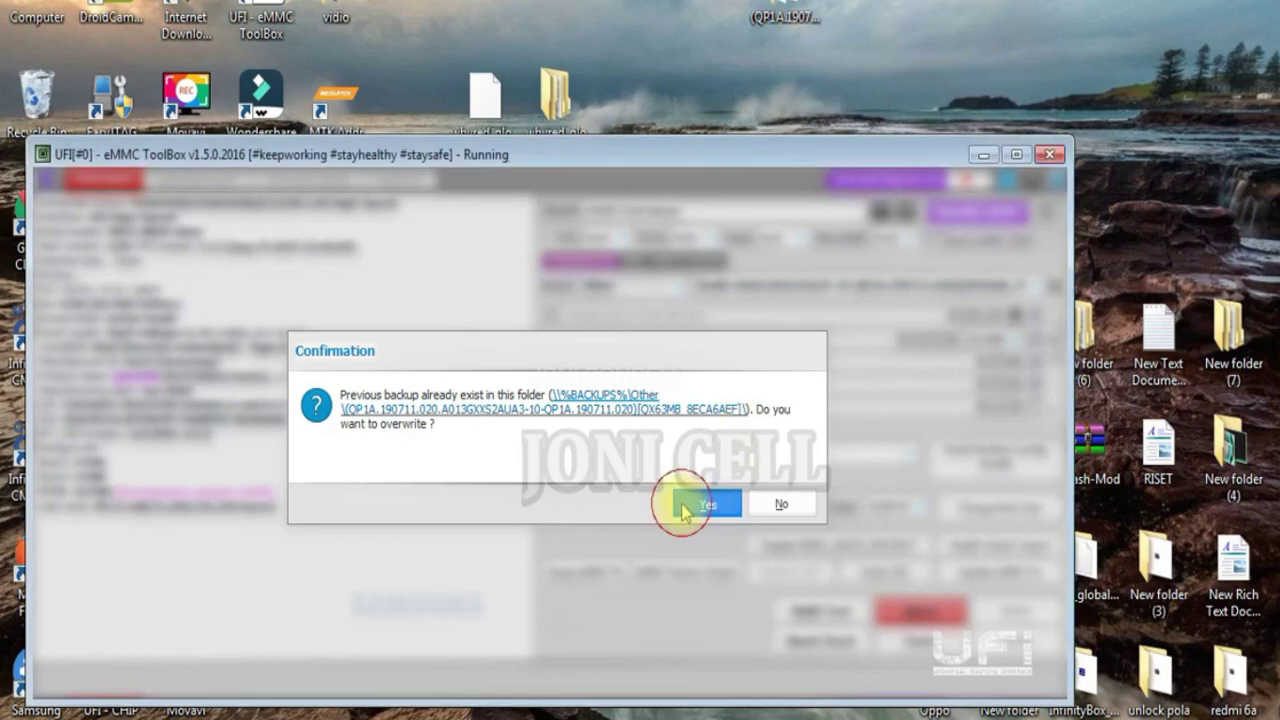
{"action": "left_click", "coordinate": [683, 504]}
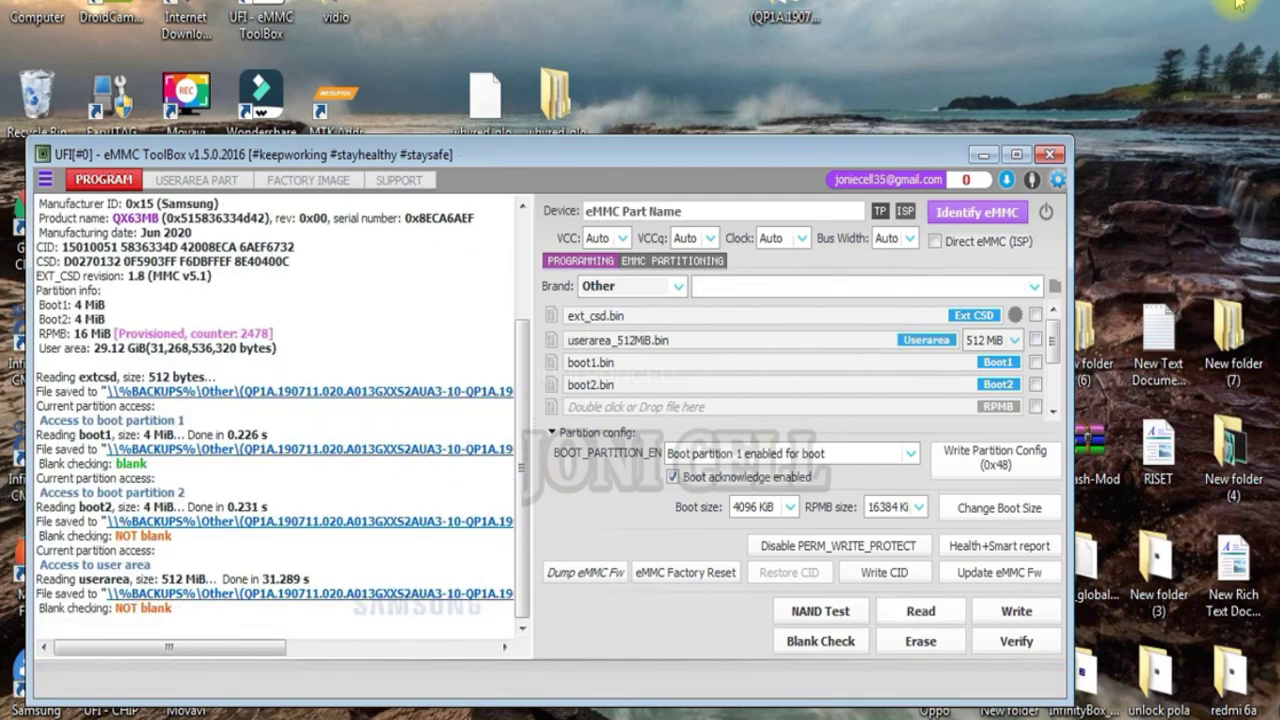
{"action": "right_click", "coordinate": [1200, 18]}
{"action": "left_click", "coordinate": [1193, 32]}
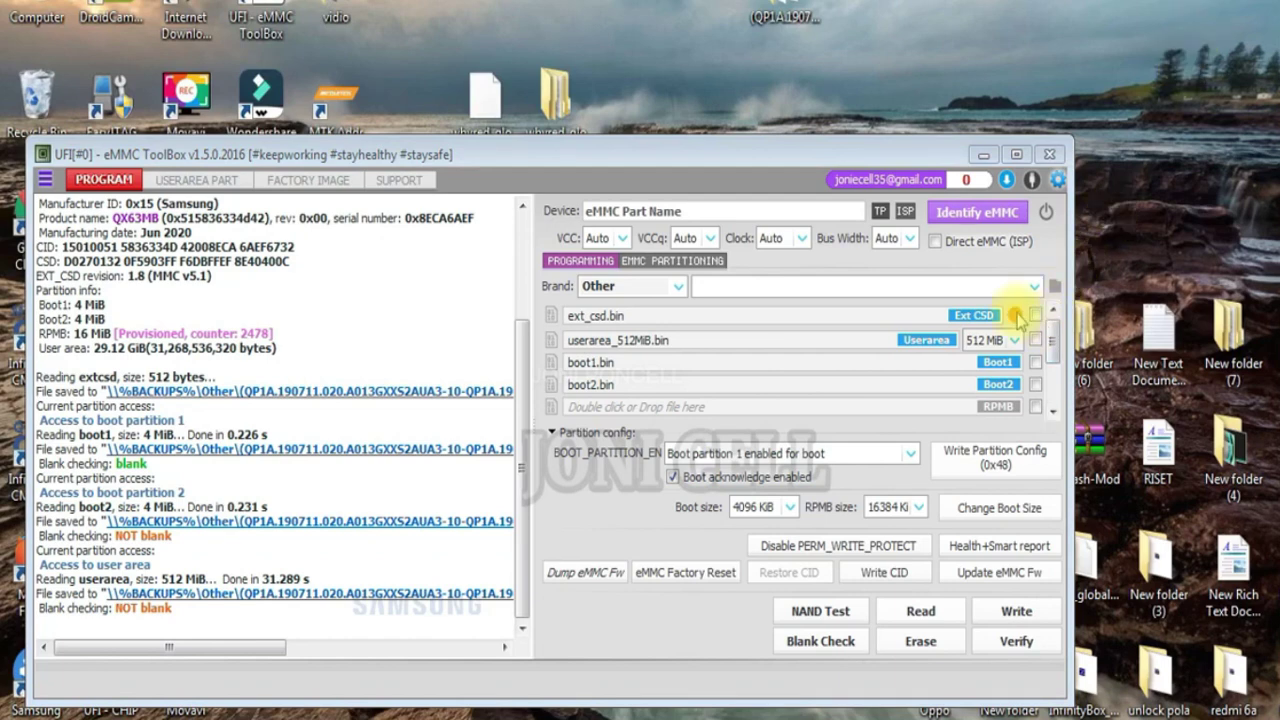
Open the QP1A.190711.020.A013GXXS2AUA3 folder in the backup location and copy userarea_512MiB.bin.
{"action": "left_click", "coordinate": [1052, 287]}
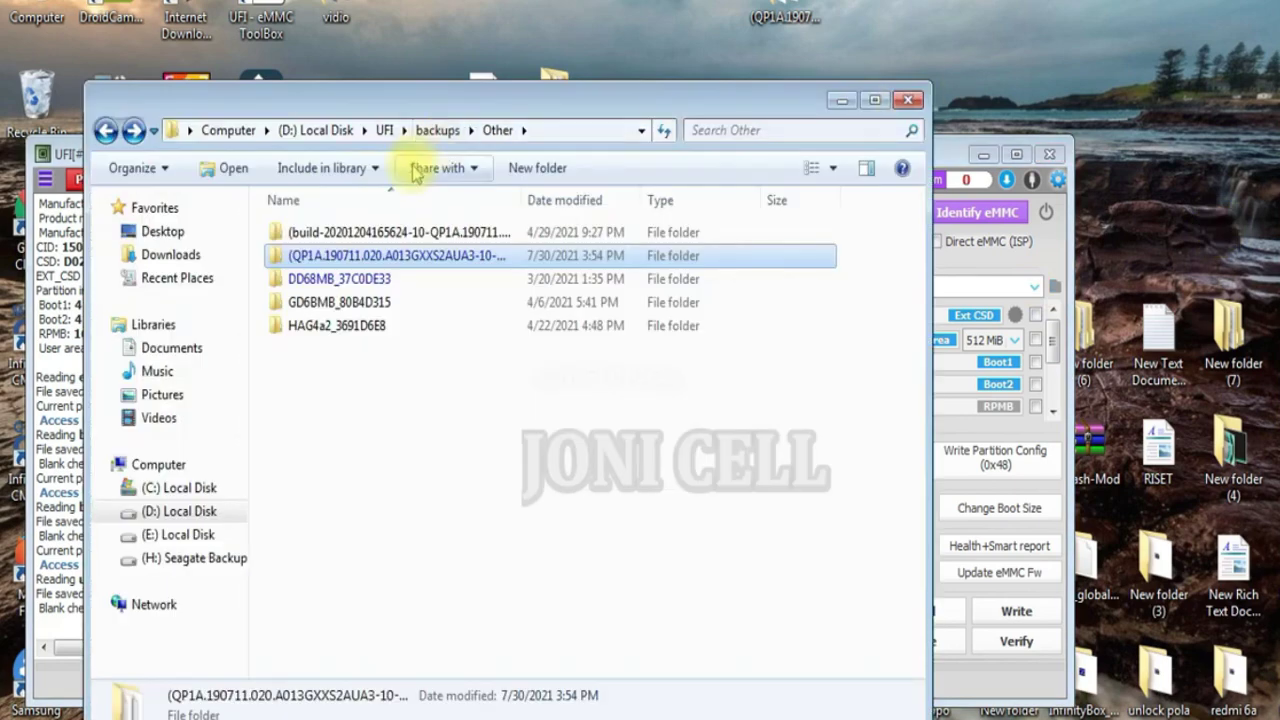
{"action": "double_click", "coordinate": [371, 251]}
{"action": "left_click", "coordinate": [328, 372]}
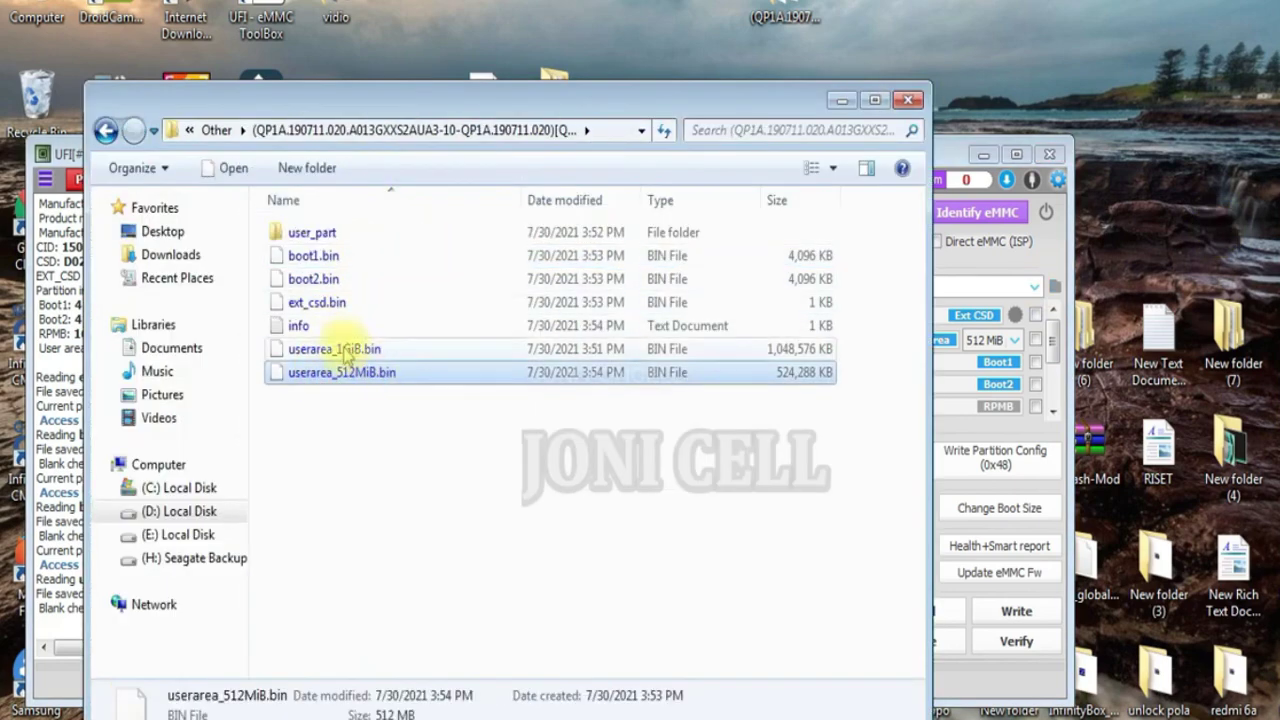
{"action": "left_click", "coordinate": [337, 350]}
{"action": "left_click", "coordinate": [370, 380]}
{"action": "right_click", "coordinate": [370, 382]}
{"action": "left_click", "coordinate": [420, 614]}
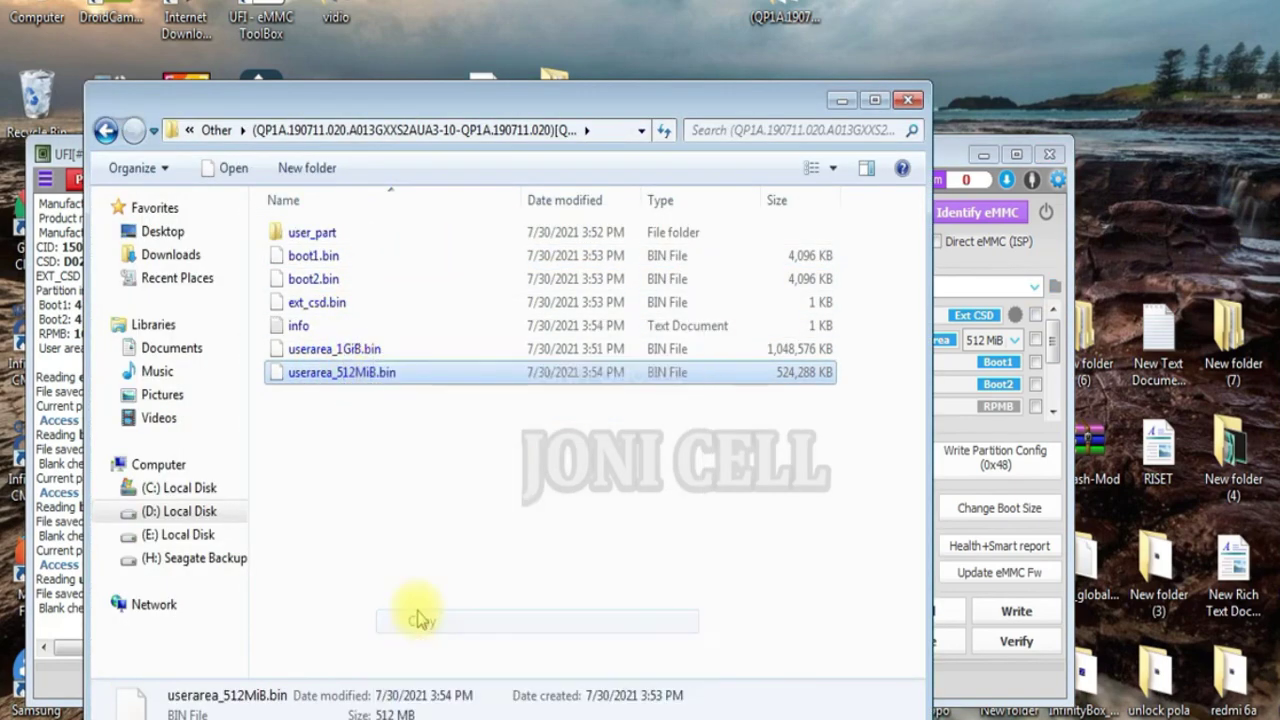
Paste userarea_512MiB.bin into the backup folder kept on the desktop, and put that folder window away.
{"action": "left_click", "coordinate": [842, 100]}
{"action": "double_click", "coordinate": [785, 15]}
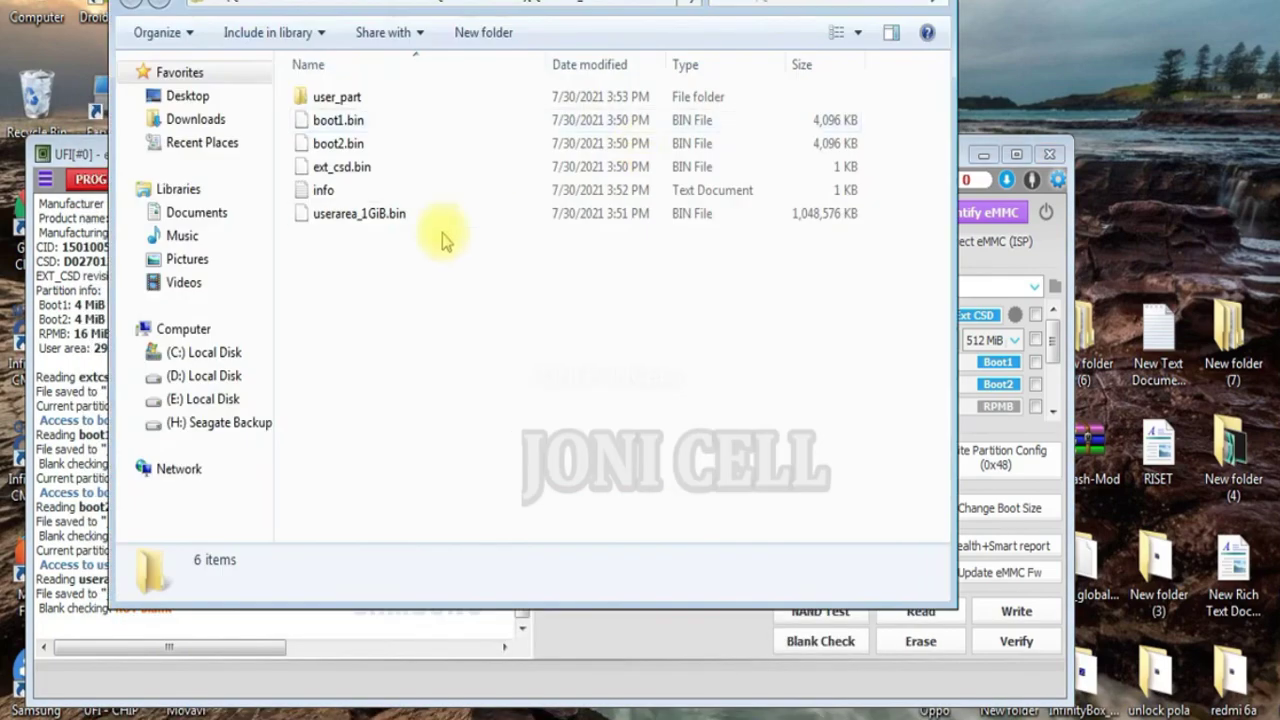
{"action": "right_click", "coordinate": [412, 268]}
{"action": "left_click", "coordinate": [478, 421]}
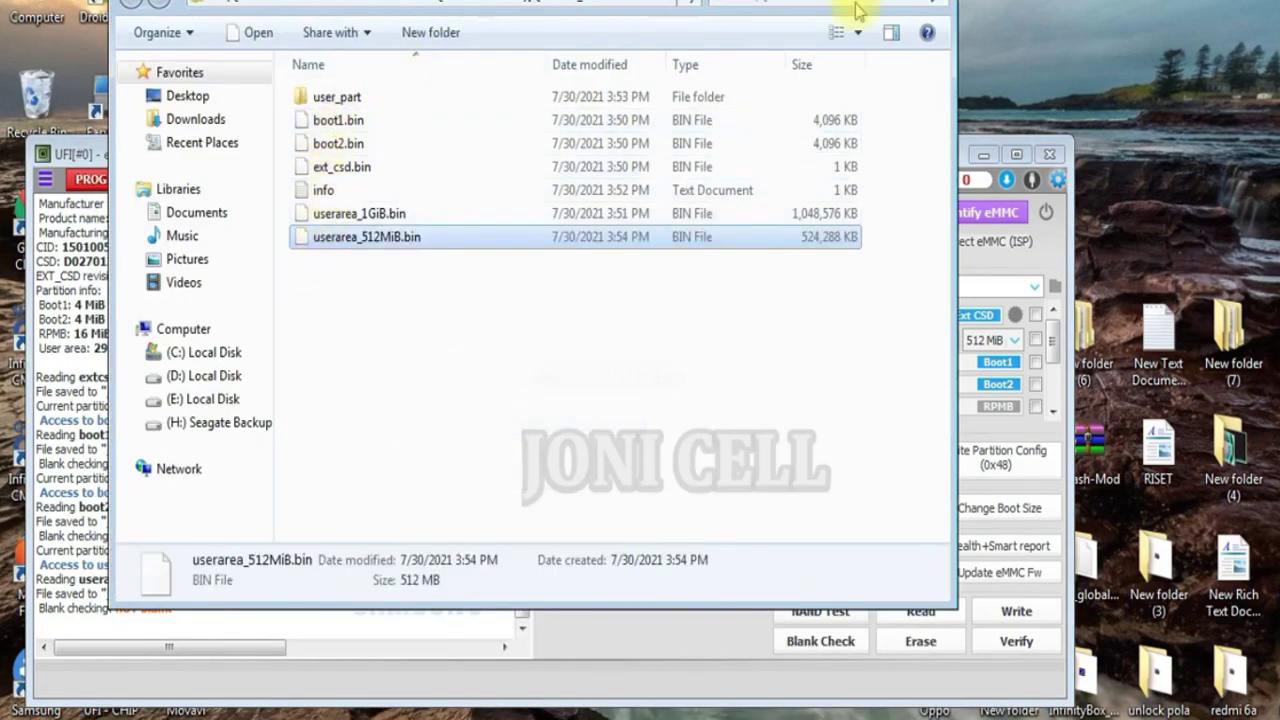
{"action": "left_click", "coordinate": [885, 2]}
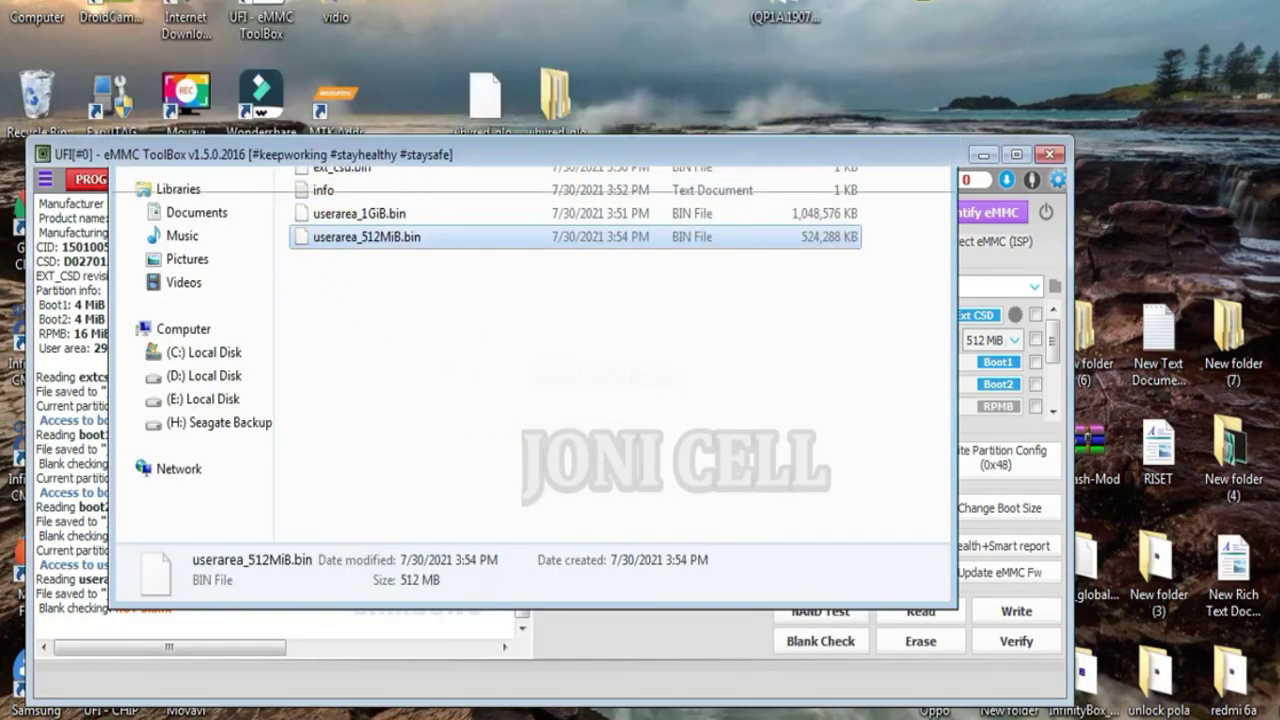
{"action": "right_click", "coordinate": [988, 5]}
{"action": "left_click", "coordinate": [1036, 66]}
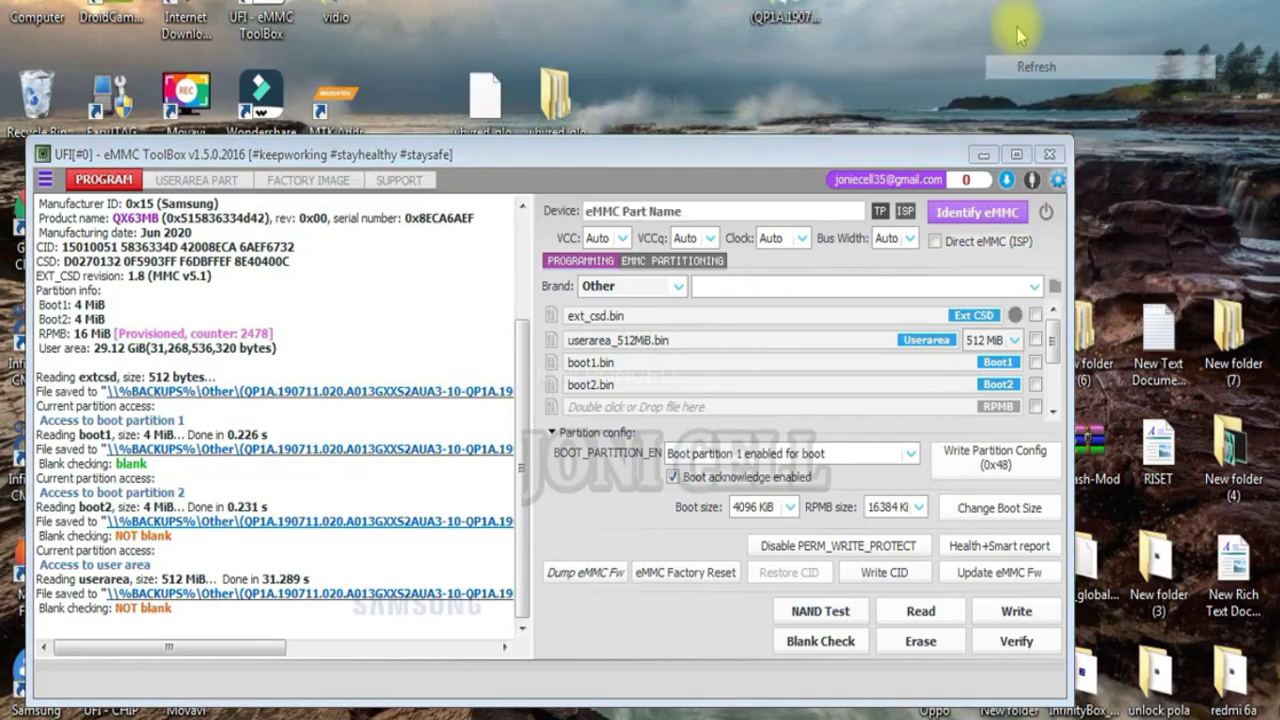
{"action": "right_click", "coordinate": [1010, 3]}
{"action": "left_click", "coordinate": [1035, 51]}
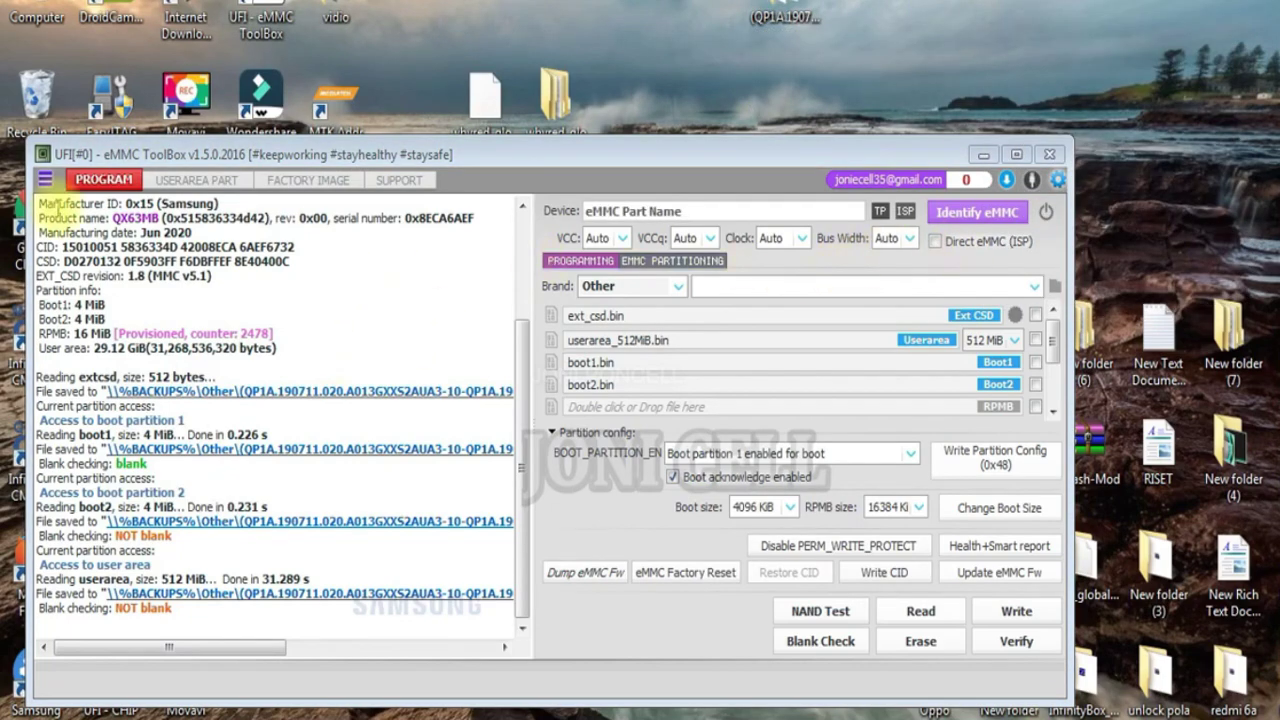
Switch to the user area partition view and identify the eMMC to load its partition table.
{"action": "left_click", "coordinate": [197, 180]}
{"action": "left_click", "coordinate": [972, 211]}
{"action": "right_click", "coordinate": [975, 3]}
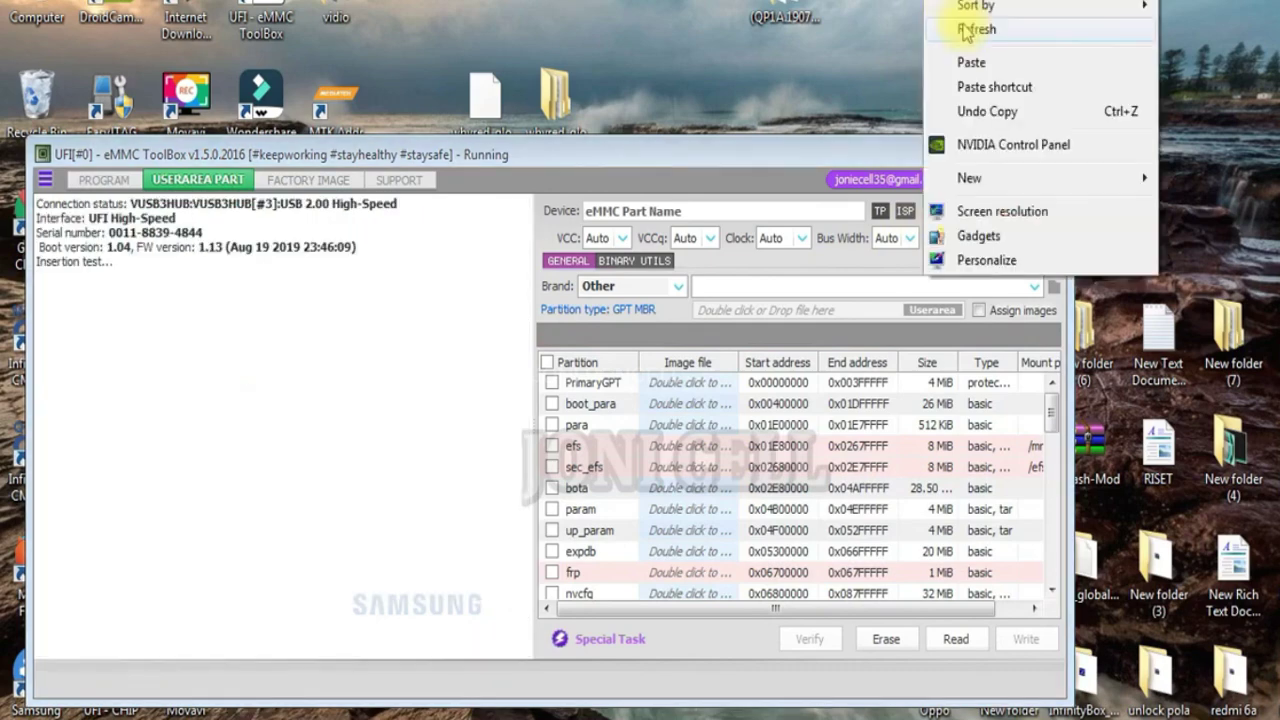
{"action": "left_click", "coordinate": [990, 26]}
{"action": "right_click", "coordinate": [975, 5]}
{"action": "left_click", "coordinate": [975, 55]}
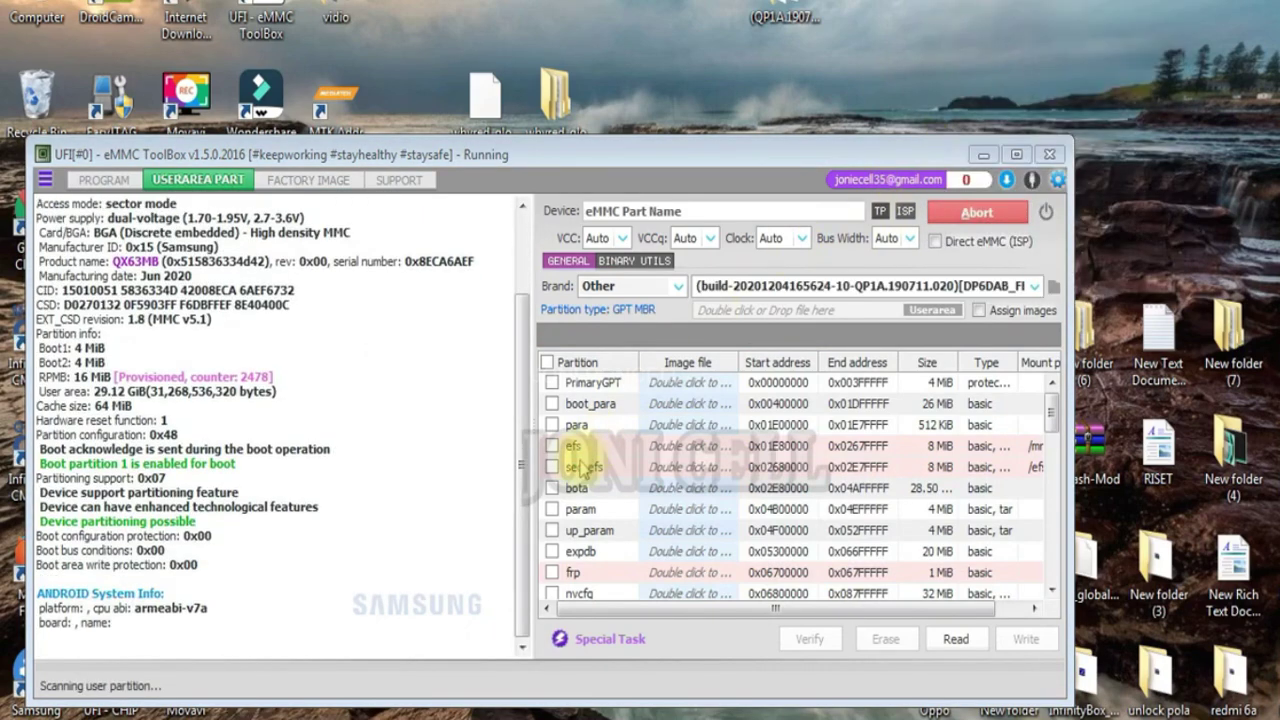
{"action": "left_click", "coordinate": [551, 572]}
{"action": "right_click", "coordinate": [975, 5]}
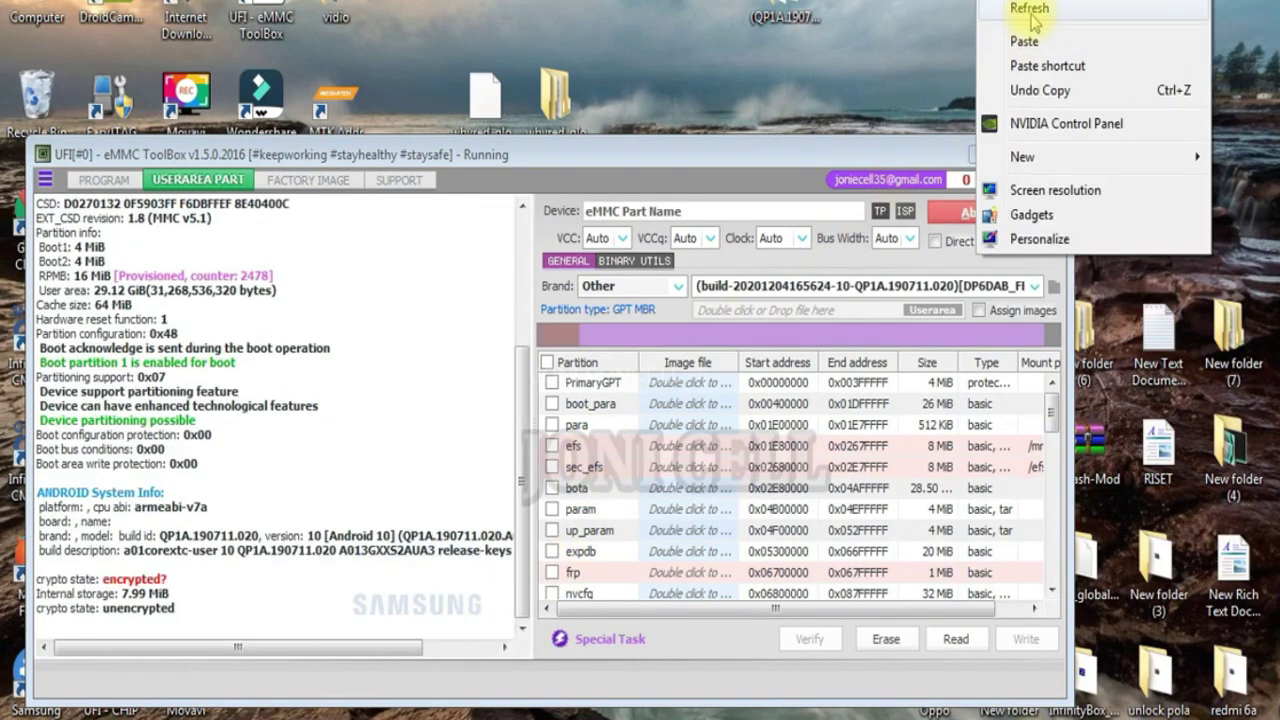
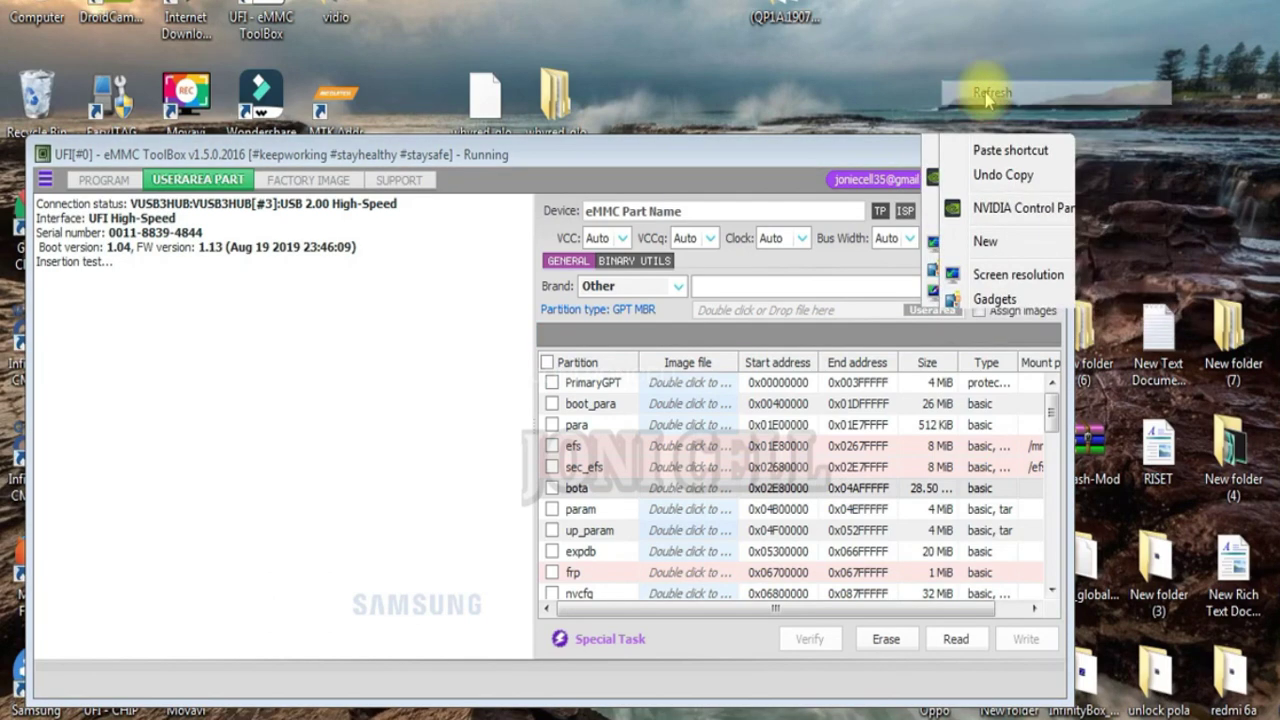
{"action": "left_click", "coordinate": [888, 92]}
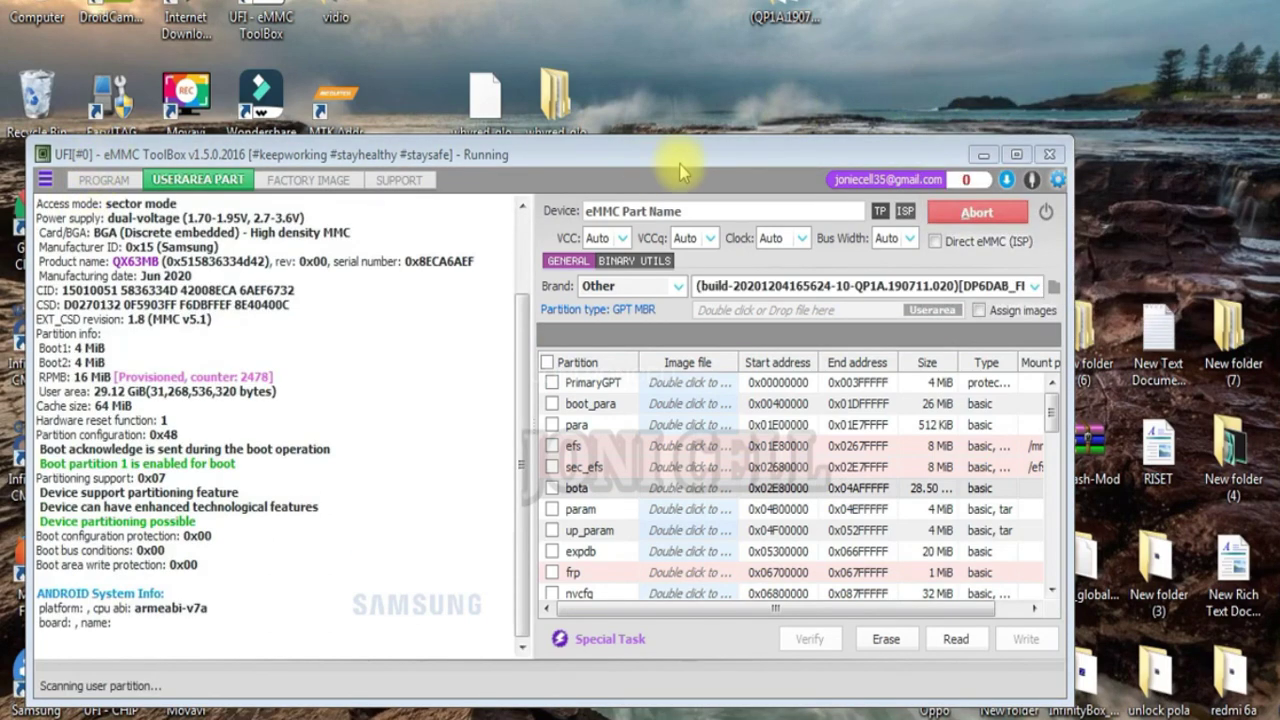
{"action": "right_click", "coordinate": [650, 8]}
{"action": "left_click", "coordinate": [640, 72]}
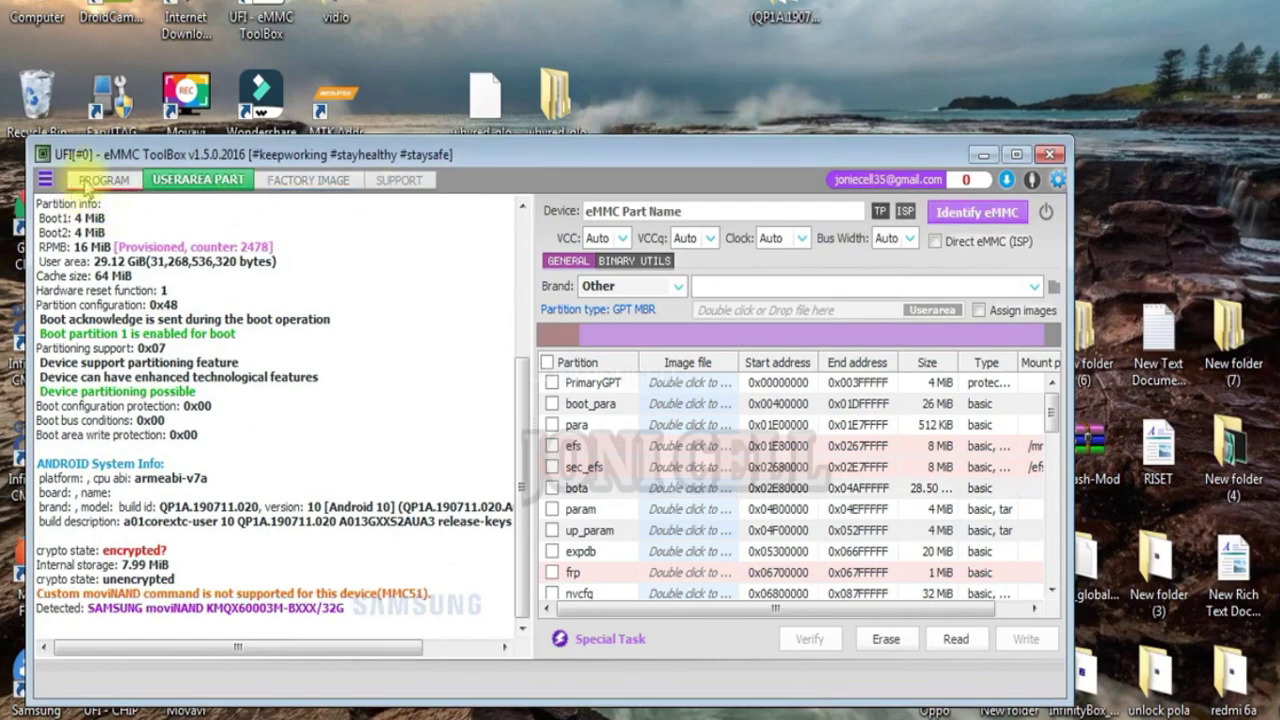
Return to the chip programming view, apply the predefined MediaTek(generic) EXT_CSD configuration, and identify the eMMC again.
{"action": "left_click", "coordinate": [100, 180]}
{"action": "left_click", "coordinate": [1014, 340]}
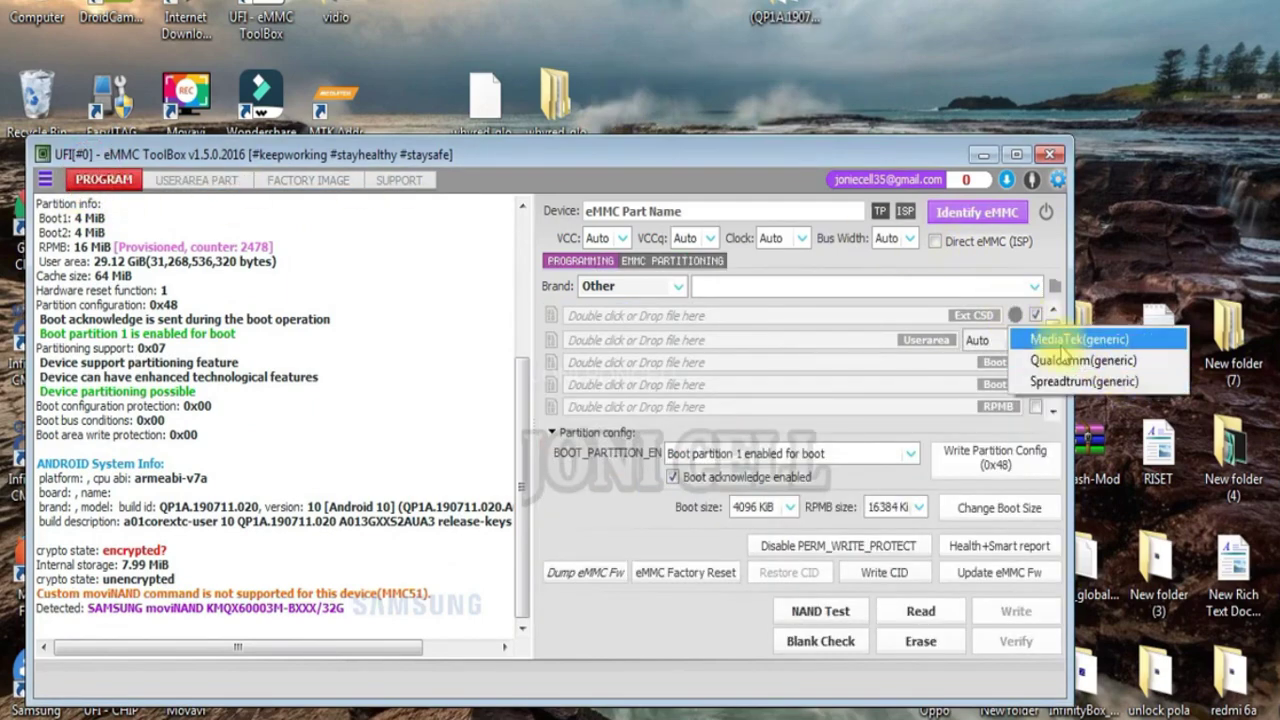
{"action": "left_click", "coordinate": [1079, 339]}
{"action": "right_click", "coordinate": [1128, 68]}
{"action": "left_click", "coordinate": [1200, 132]}
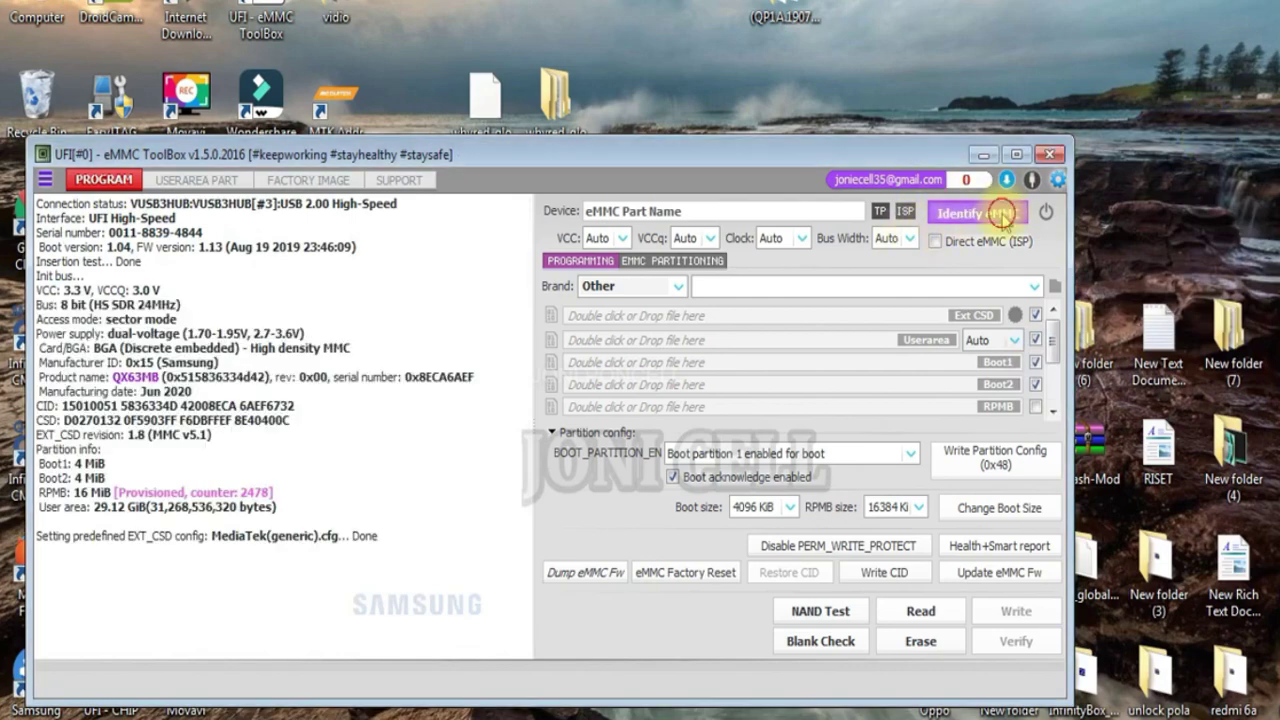
{"action": "right_click", "coordinate": [1157, 62]}
{"action": "left_click", "coordinate": [1178, 116]}
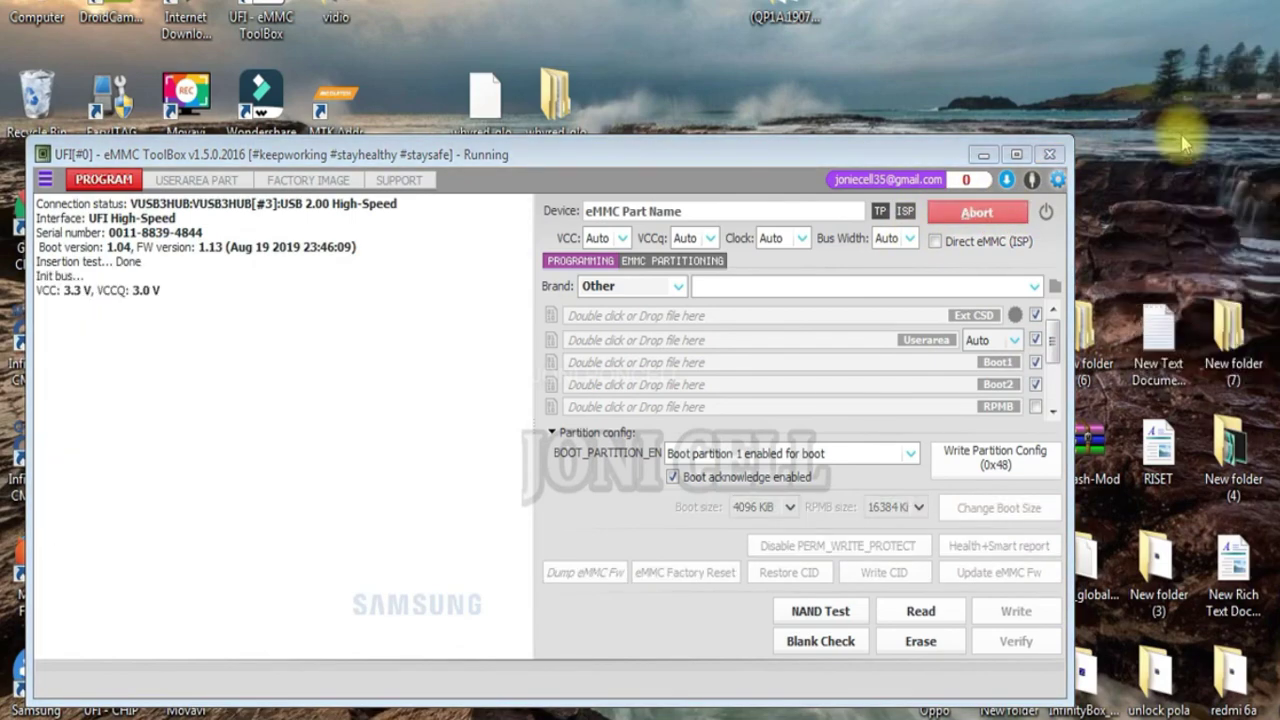